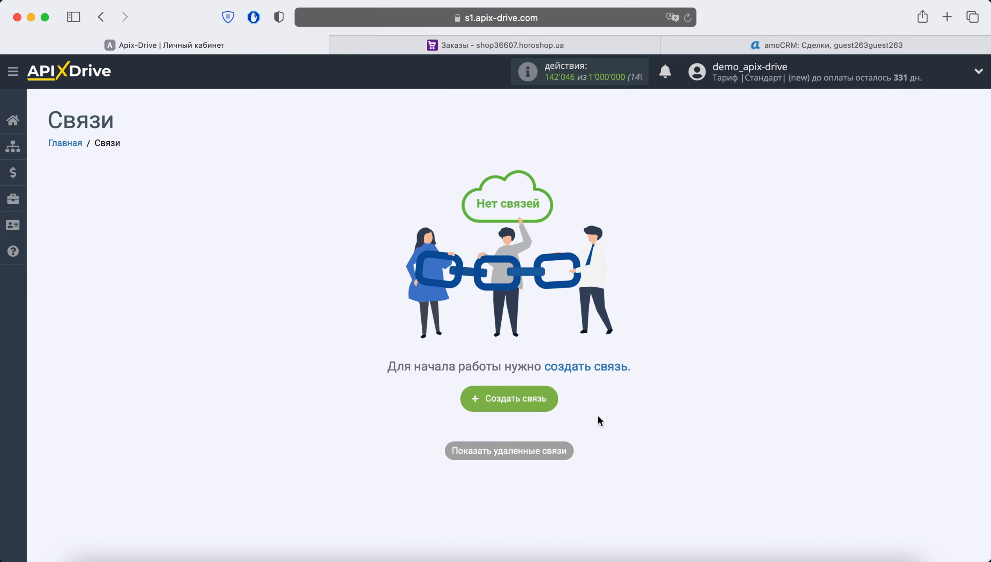
- Create a new connection and choose Horoshop as the data source system
{"action": "left_click", "coordinate": [537, 400]}
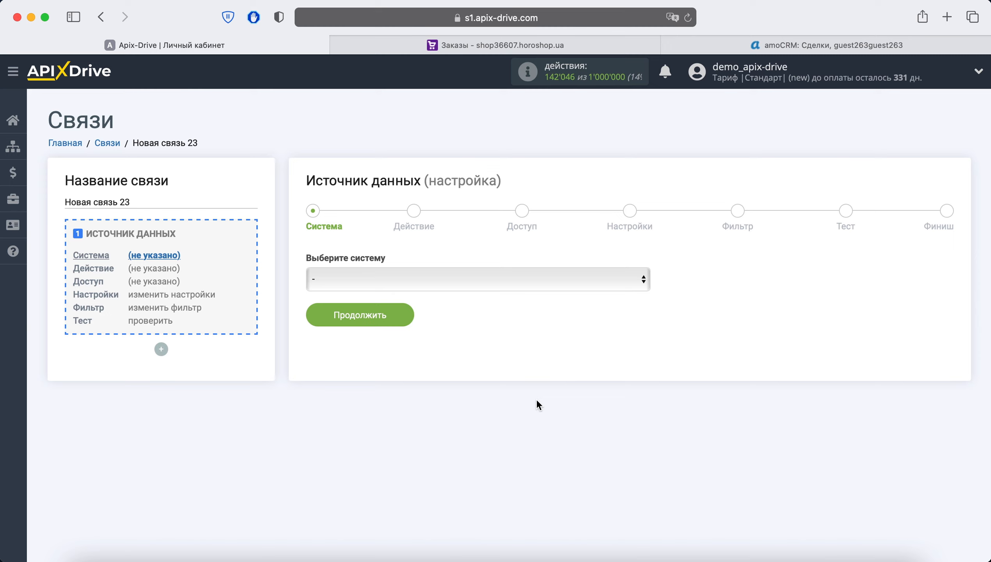
{"action": "left_click", "coordinate": [505, 279]}
{"action": "scroll", "coordinate": [500, 381], "scroll_direction": "down", "scroll_amount": 15}
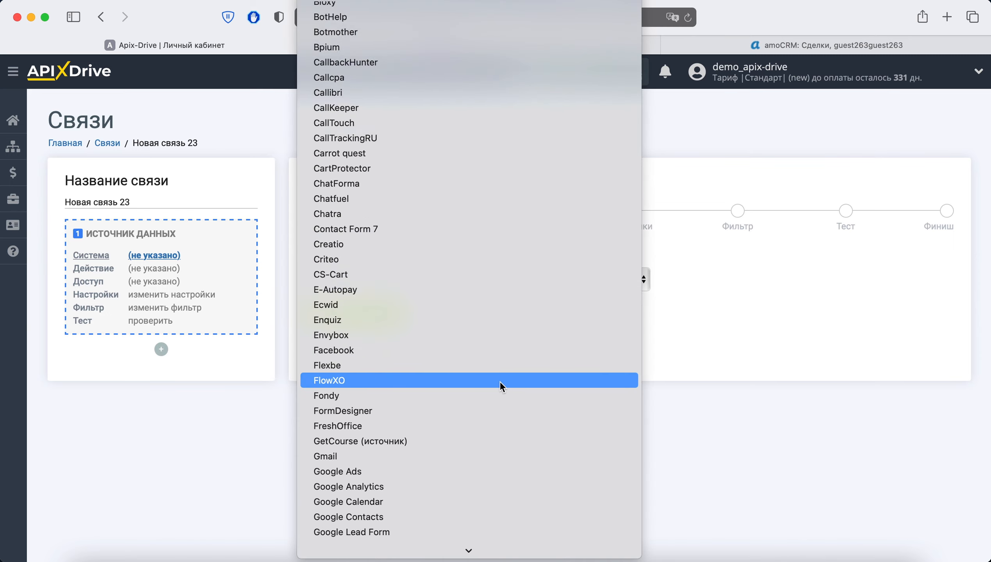
{"action": "scroll", "coordinate": [500, 381], "scroll_direction": "down", "scroll_amount": 3}
{"action": "left_click", "coordinate": [418, 393]}
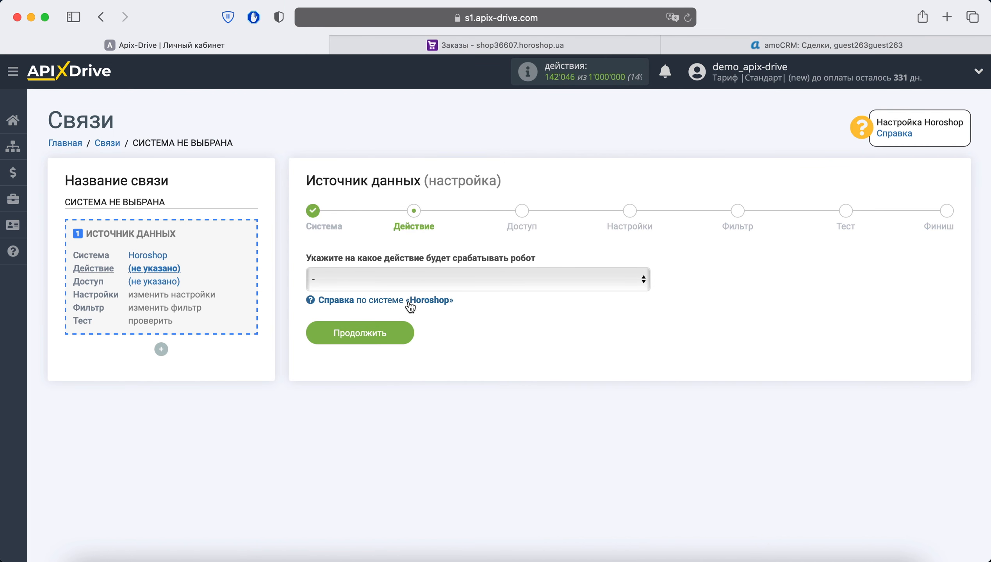
- Set the Horoshop source action to «Загрузить заказы» and continue to the access stage
{"action": "left_click", "coordinate": [447, 280]}
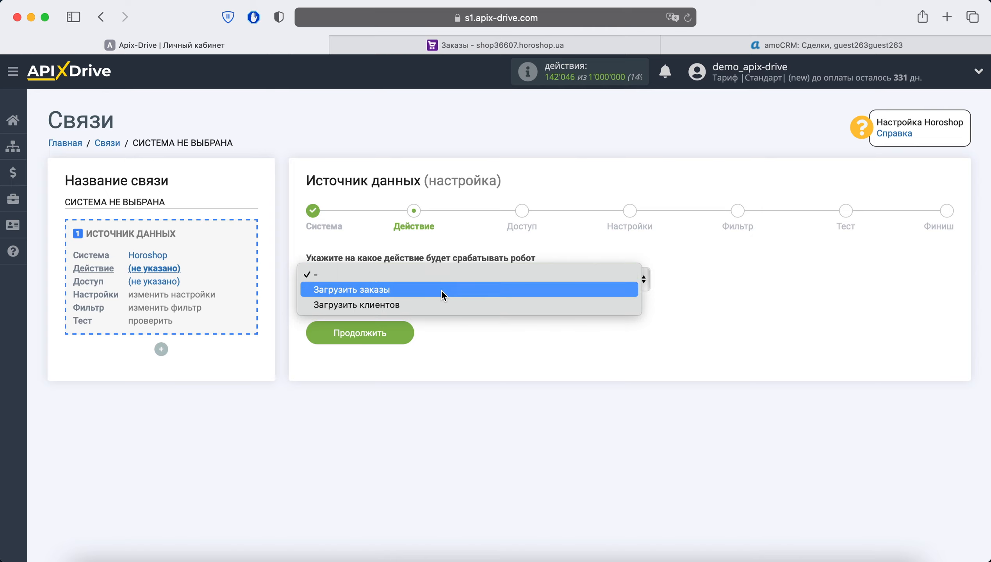
{"action": "left_click", "coordinate": [441, 290]}
{"action": "left_click", "coordinate": [403, 330]}
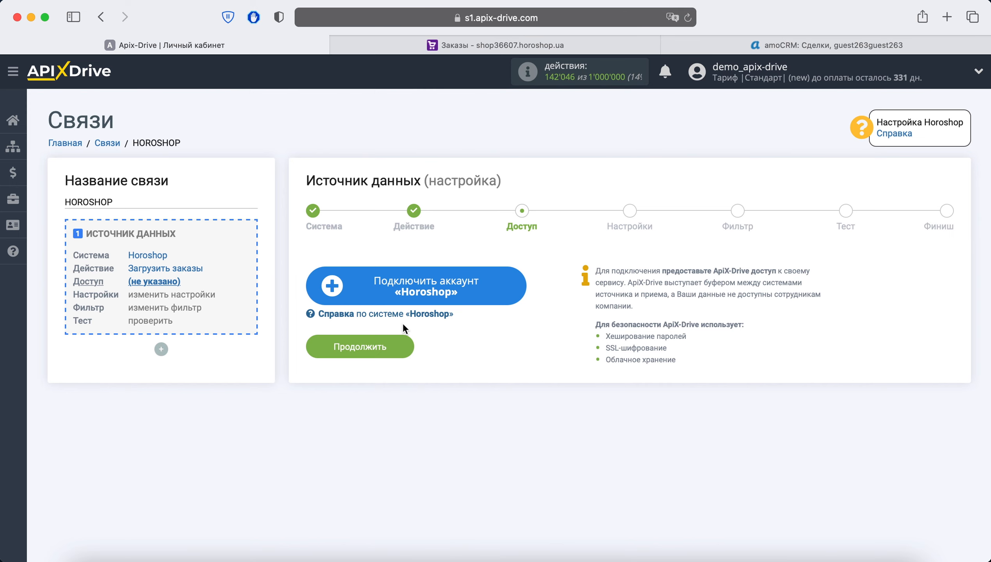
{"action": "left_click", "coordinate": [392, 293]}
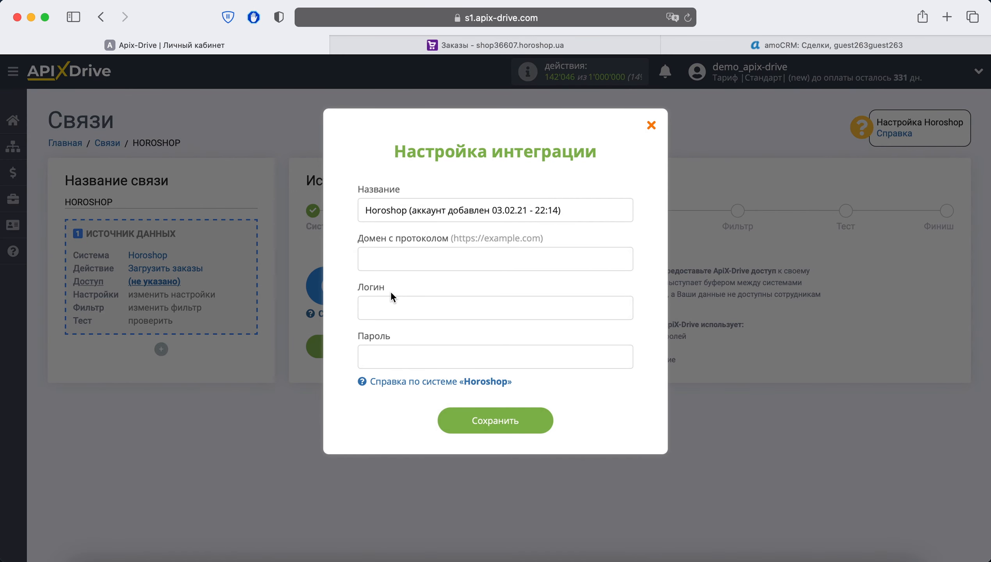
{"action": "left_click", "coordinate": [385, 255]}
{"action": "left_click", "coordinate": [477, 46]}
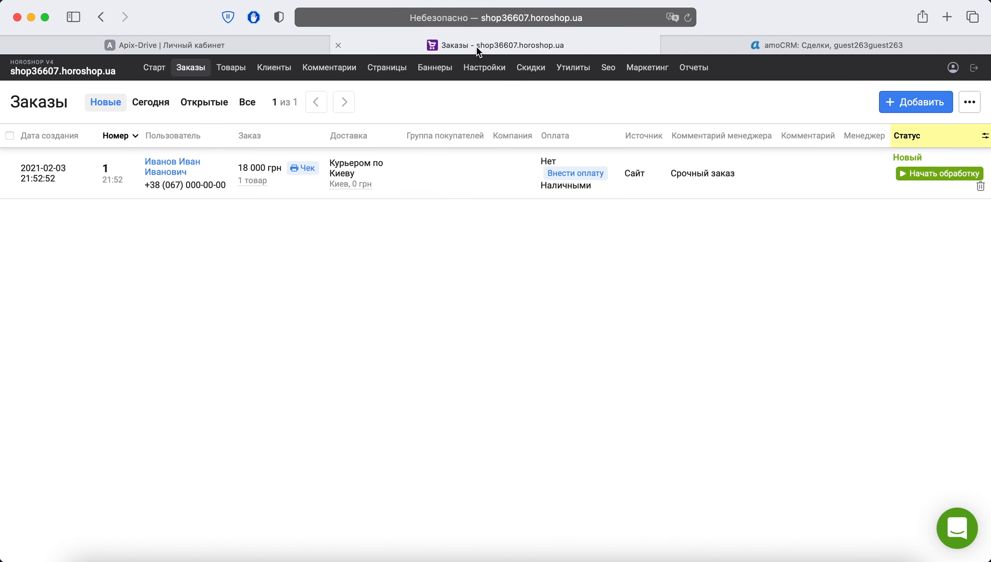
{"action": "left_click", "coordinate": [496, 20]}
{"action": "left_click_drag", "start_coordinate": [413, 18], "coordinate": [311, 19]}
{"action": "right_click", "coordinate": [337, 20]}
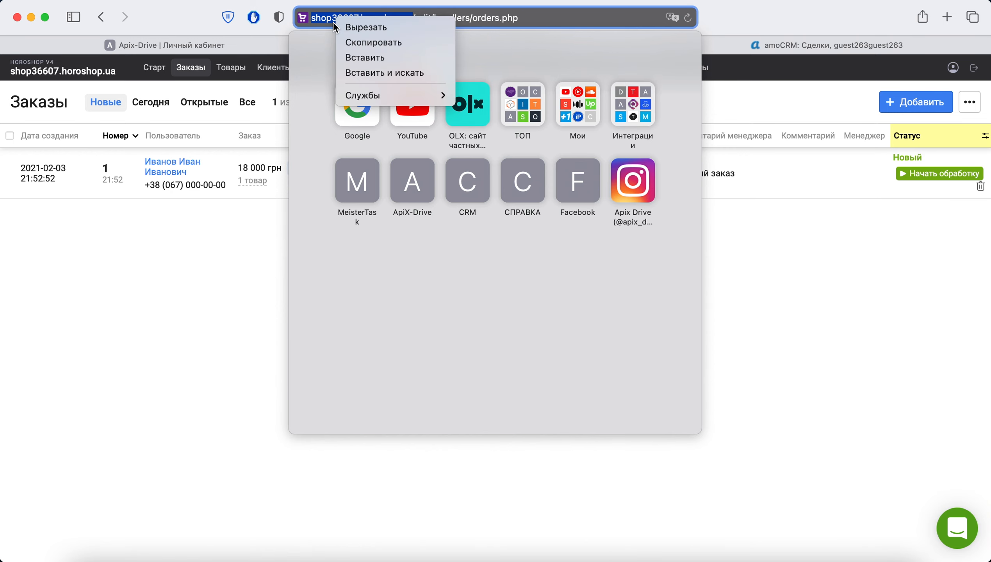
{"action": "left_click", "coordinate": [358, 42]}
{"action": "left_click", "coordinate": [247, 47]}
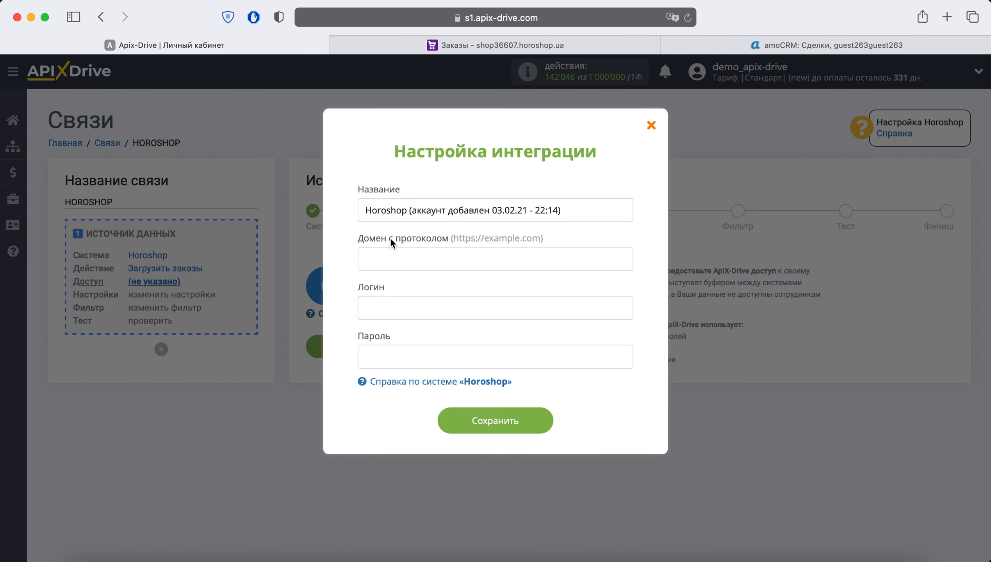
{"action": "right_click", "coordinate": [396, 261]}
{"action": "left_click", "coordinate": [444, 304]}
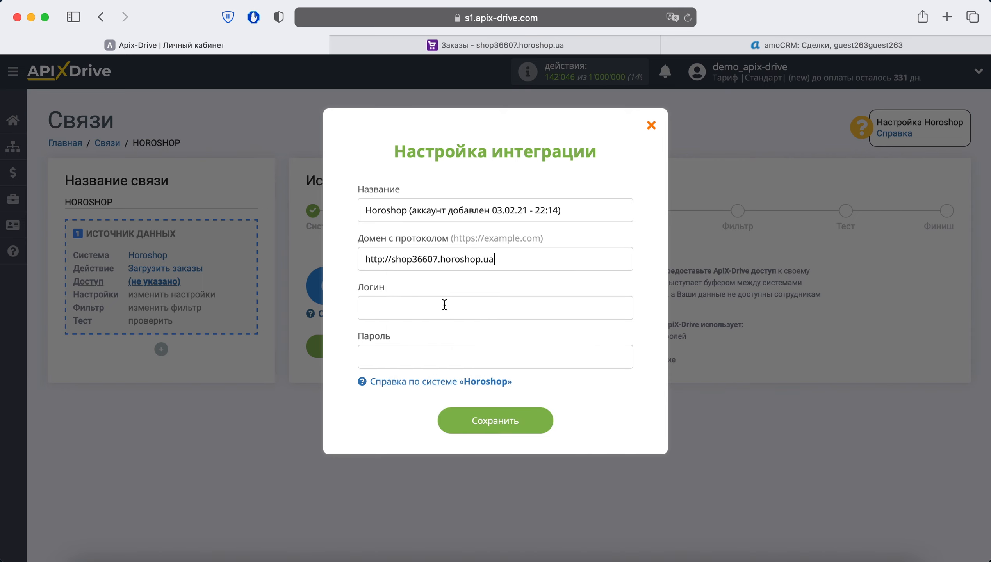
- Paste the Horoshop account login and password into the integration settings and save them
{"action": "right_click", "coordinate": [394, 305]}
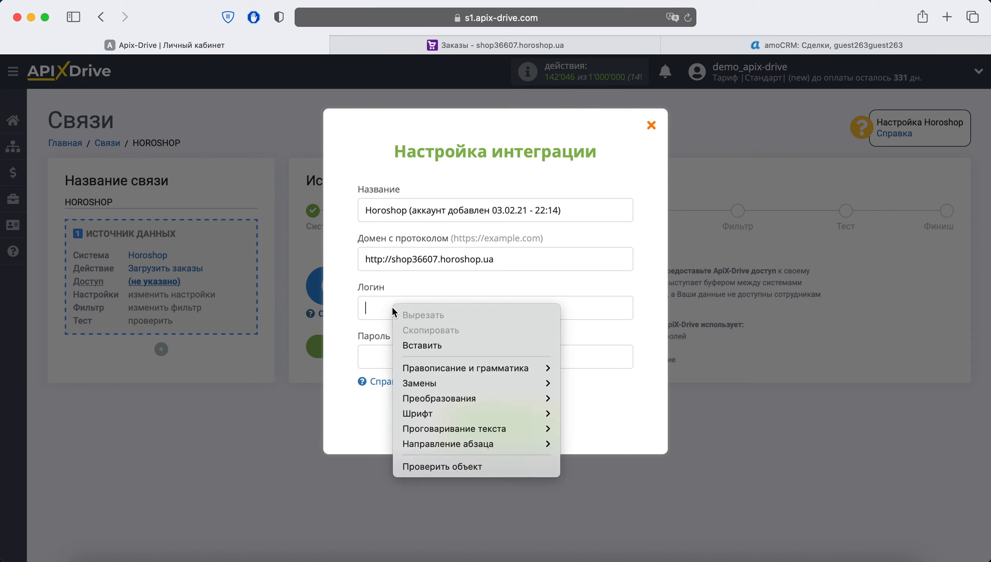
{"action": "left_click", "coordinate": [422, 346]}
{"action": "left_click", "coordinate": [386, 355]}
{"action": "right_click", "coordinate": [385, 355]}
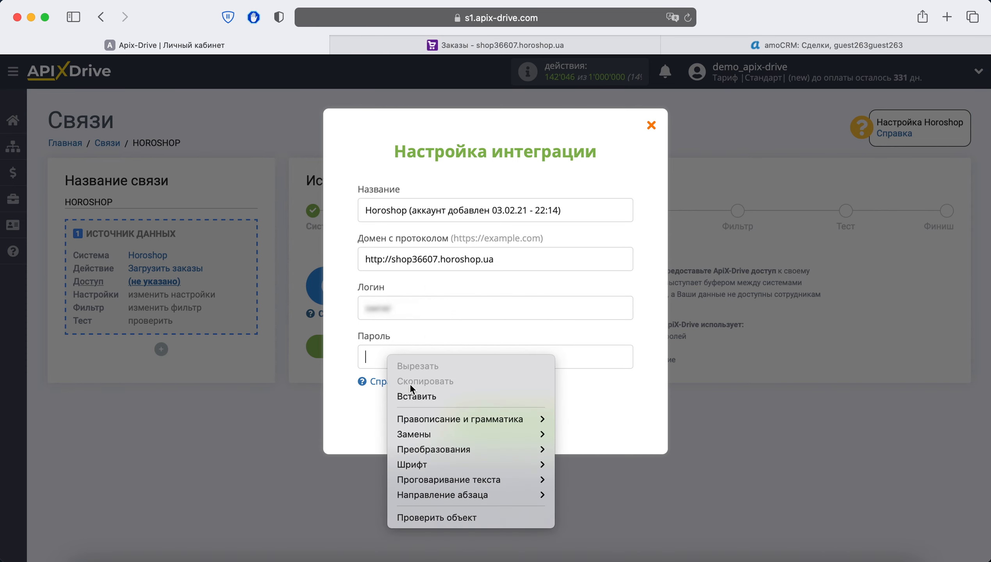
{"action": "left_click", "coordinate": [428, 397]}
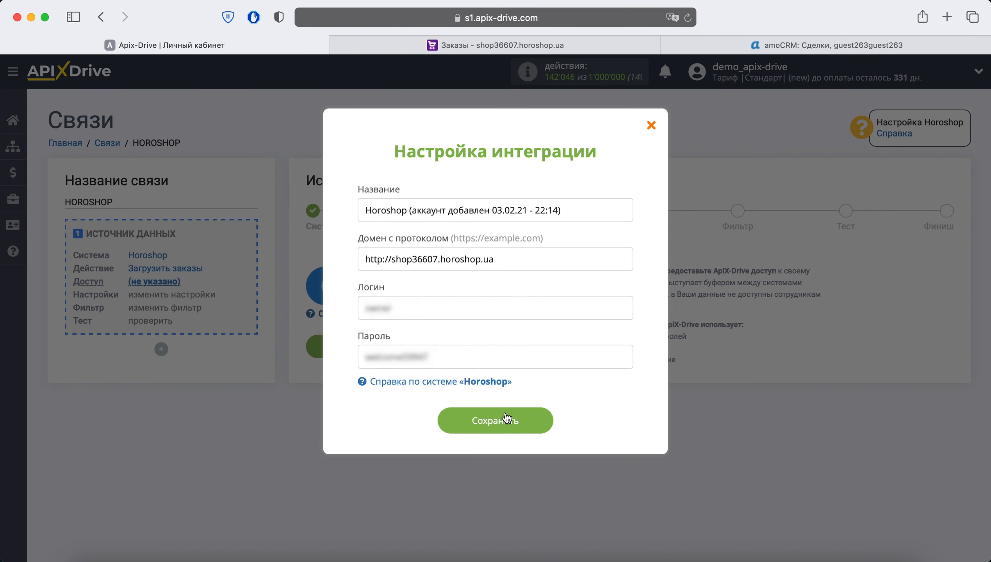
{"action": "left_click", "coordinate": [527, 416]}
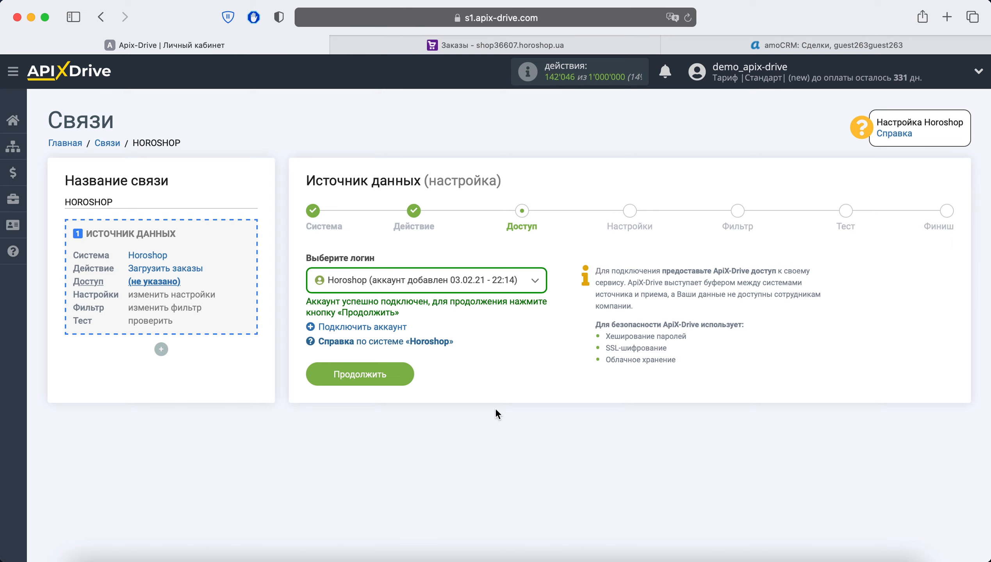
- Continue with the newly connected Horoshop account, passing the settings and filter stages without adding any filter condition
{"action": "left_click", "coordinate": [401, 378]}
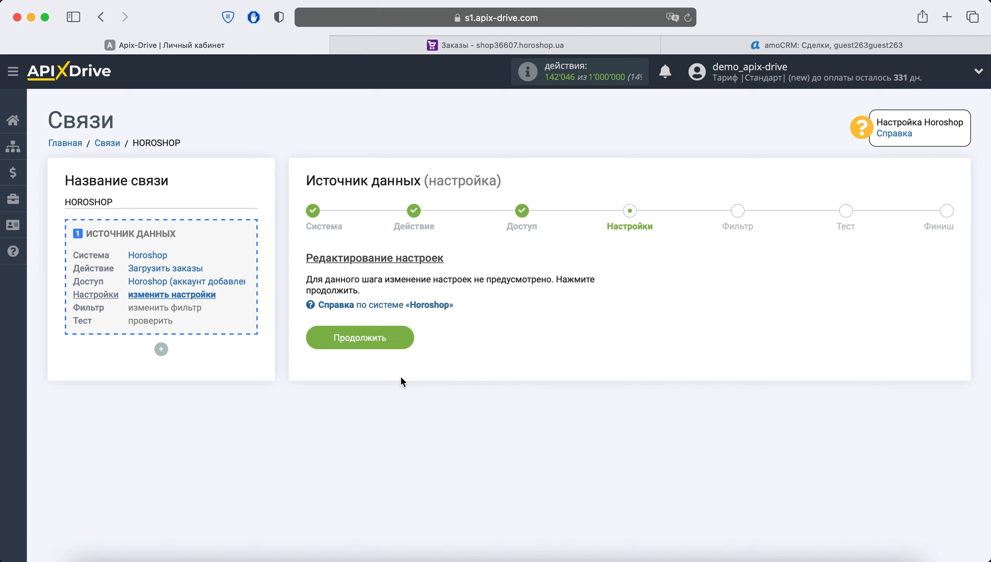
{"action": "left_click", "coordinate": [407, 333]}
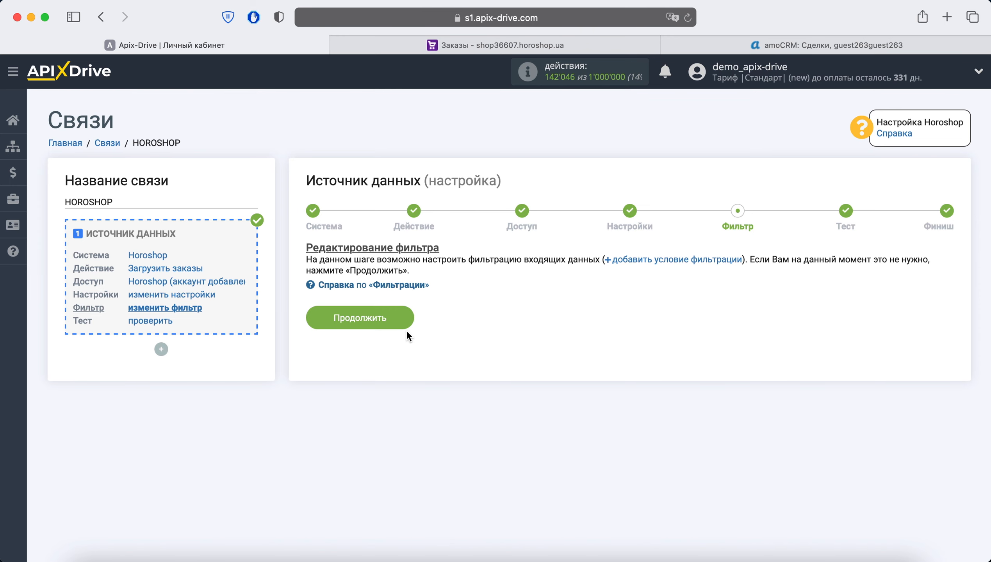
{"action": "left_click", "coordinate": [401, 319]}
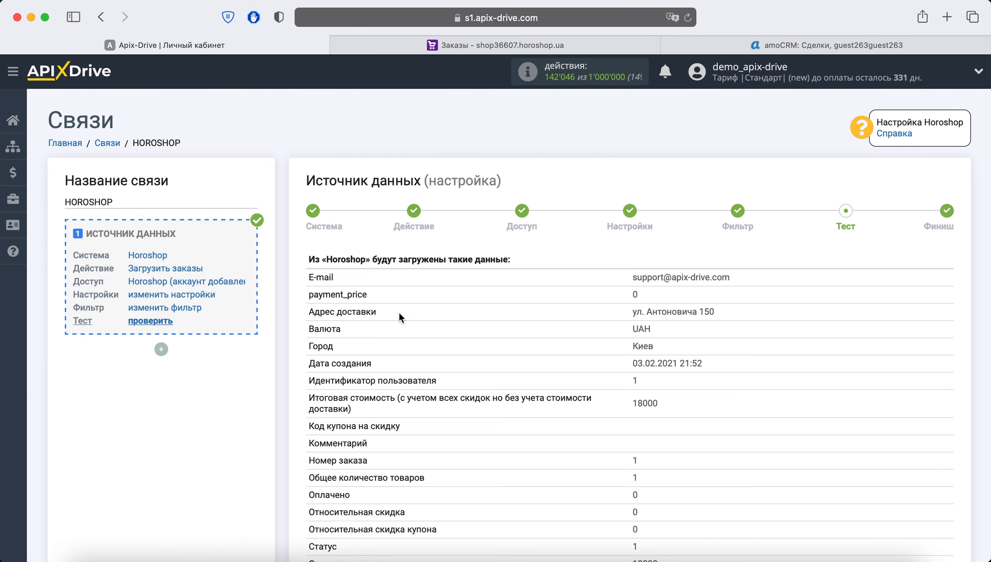
- Review the test order data loaded from Horoshop and finish the data source setup
{"action": "scroll", "coordinate": [399, 312], "scroll_direction": "down", "scroll_amount": 5}
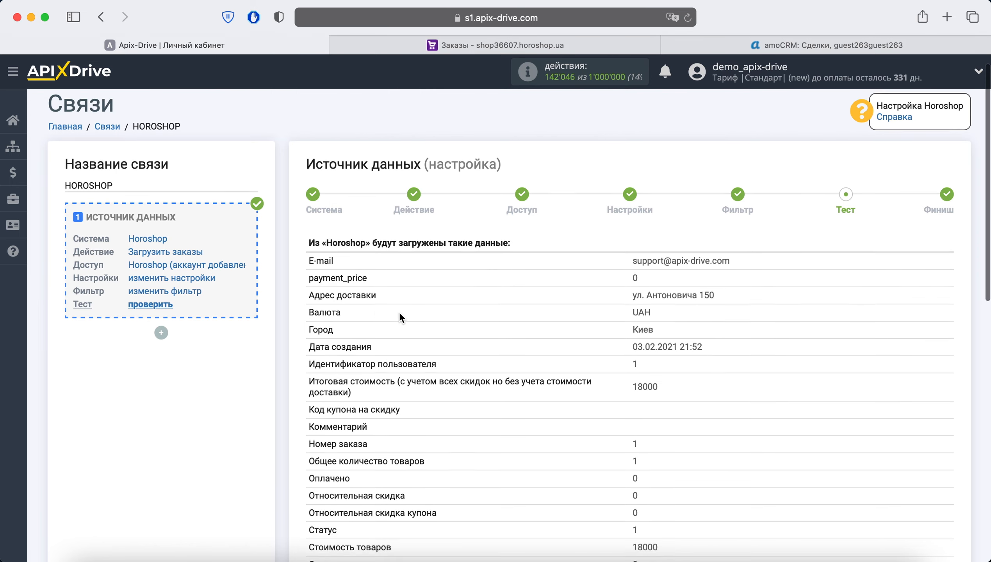
{"action": "scroll", "coordinate": [403, 317], "scroll_direction": "down", "scroll_amount": 5}
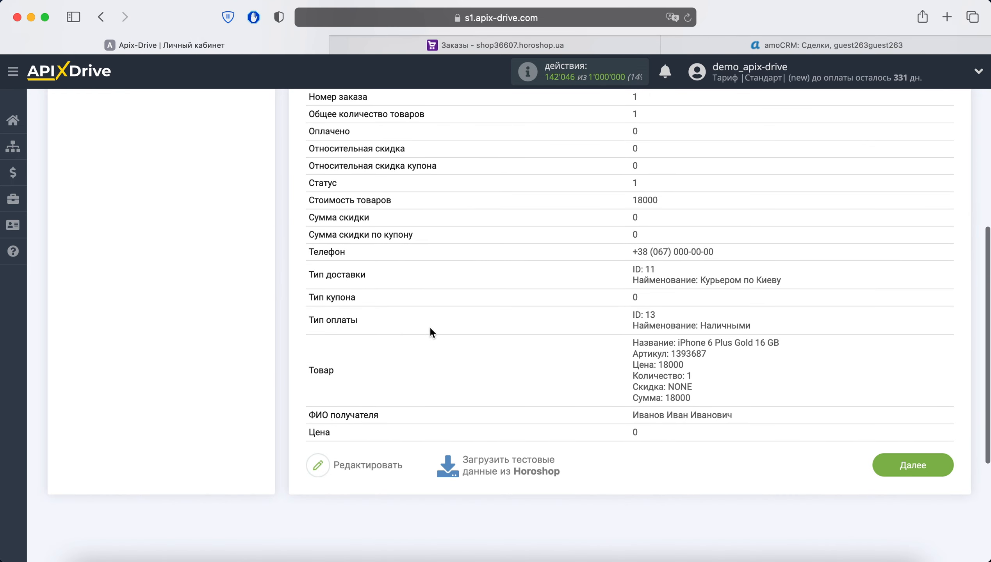
{"action": "left_click", "coordinate": [915, 470]}
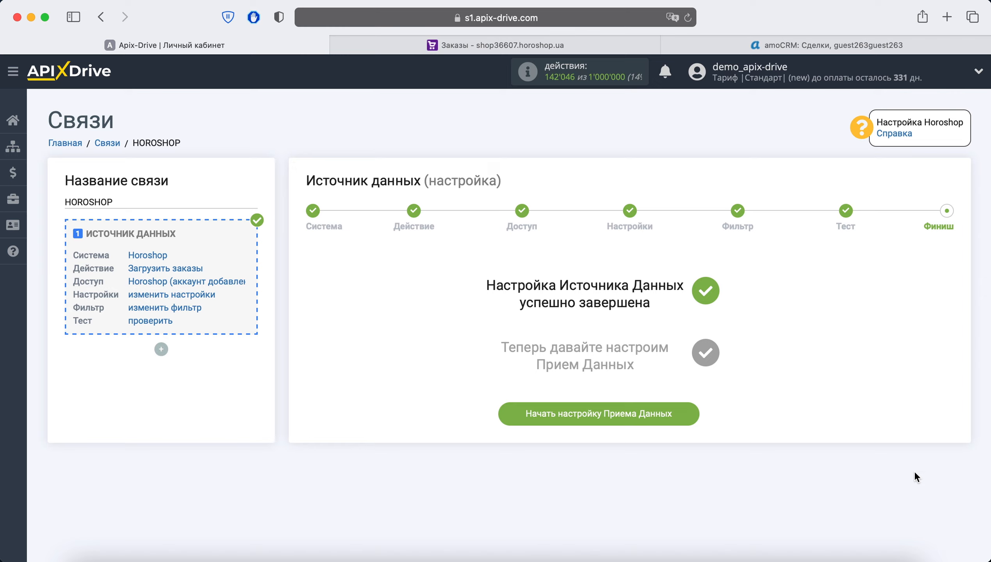
- Start the data reception setup and choose AmoCRM as the receiving system
{"action": "left_click", "coordinate": [675, 419]}
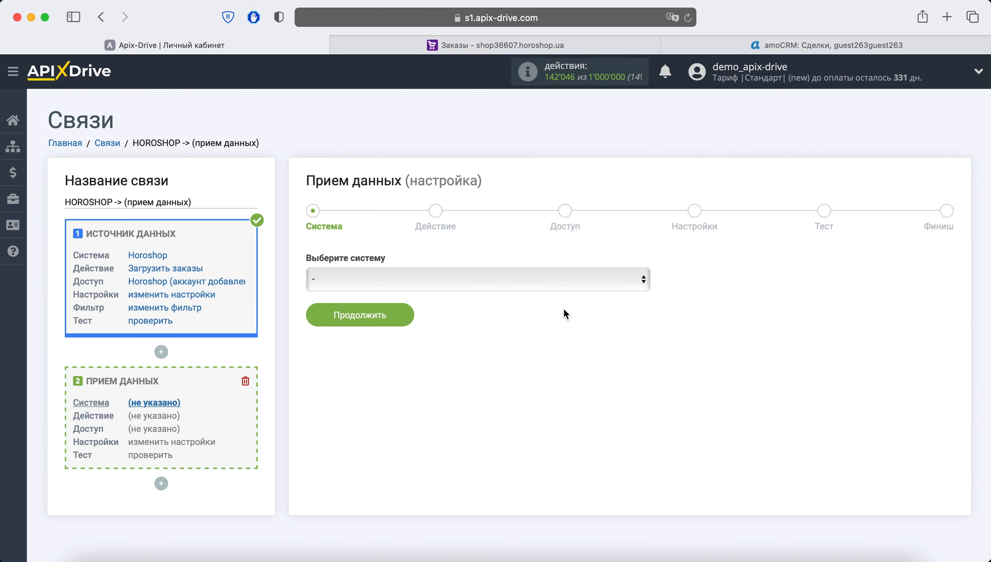
{"action": "left_click", "coordinate": [546, 279]}
{"action": "left_click", "coordinate": [484, 348]}
{"action": "left_click", "coordinate": [399, 313]}
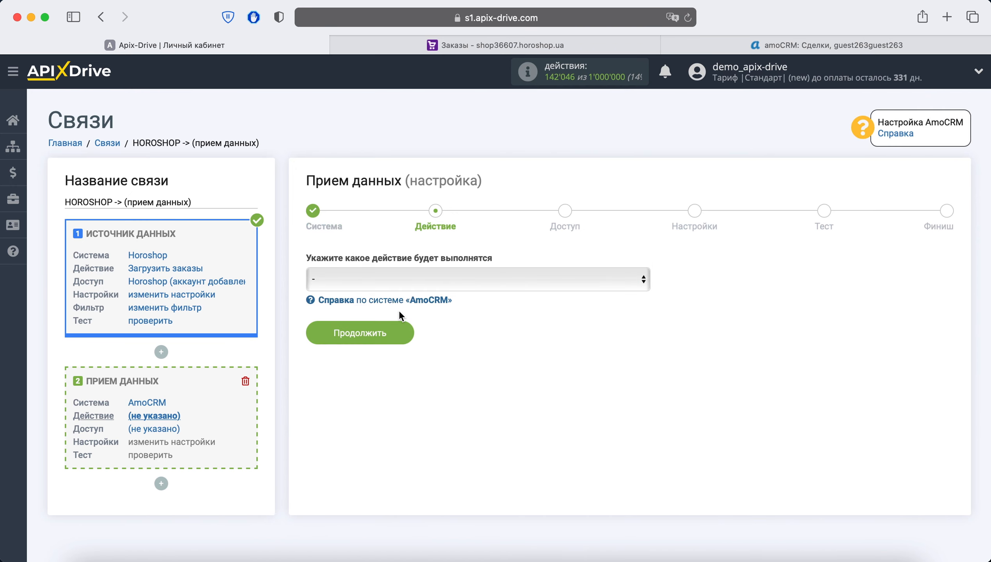
- Set the AmoCRM action to «Отправка сделок» and continue to the access stage
{"action": "left_click", "coordinate": [477, 284]}
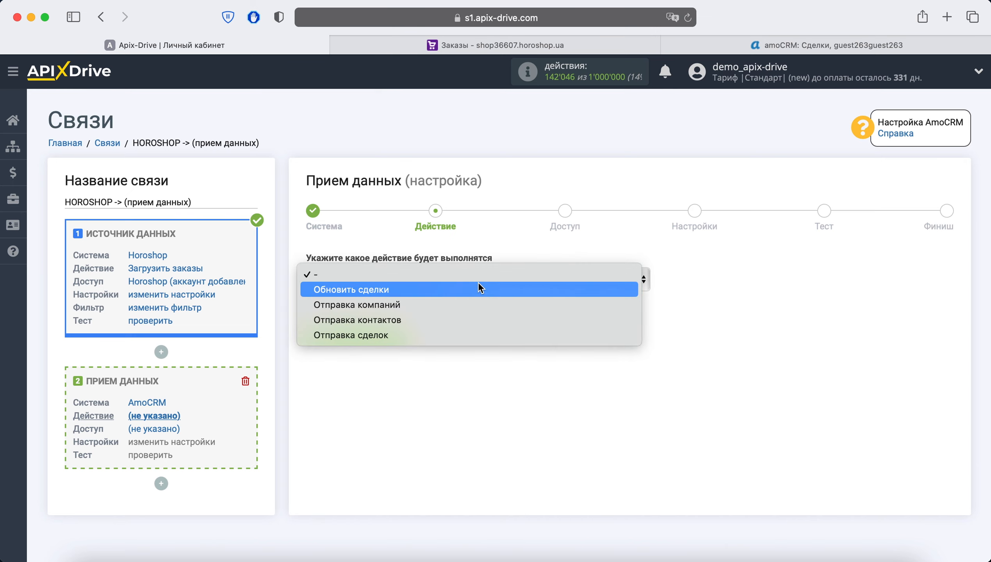
{"action": "left_click", "coordinate": [435, 334]}
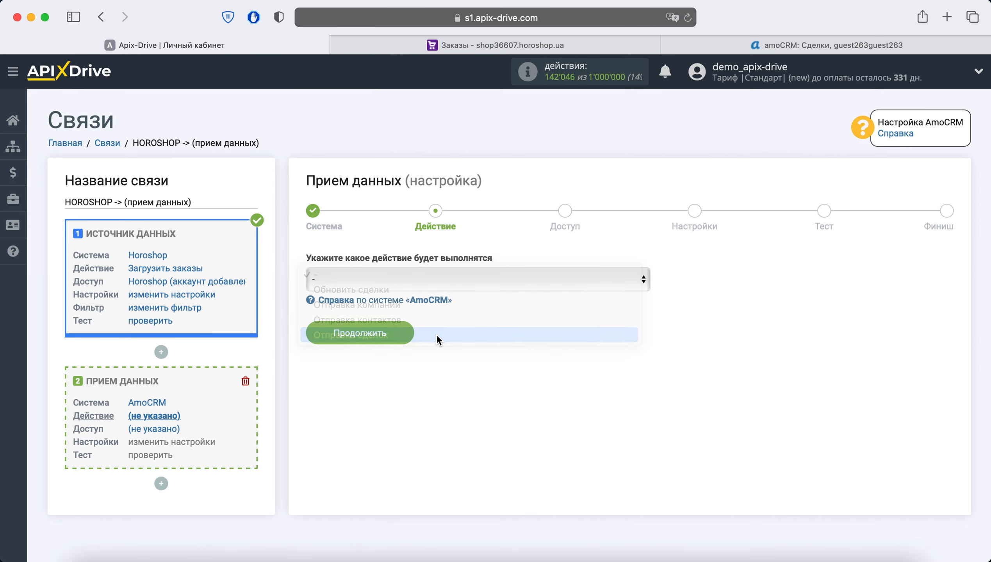
{"action": "left_click", "coordinate": [403, 334]}
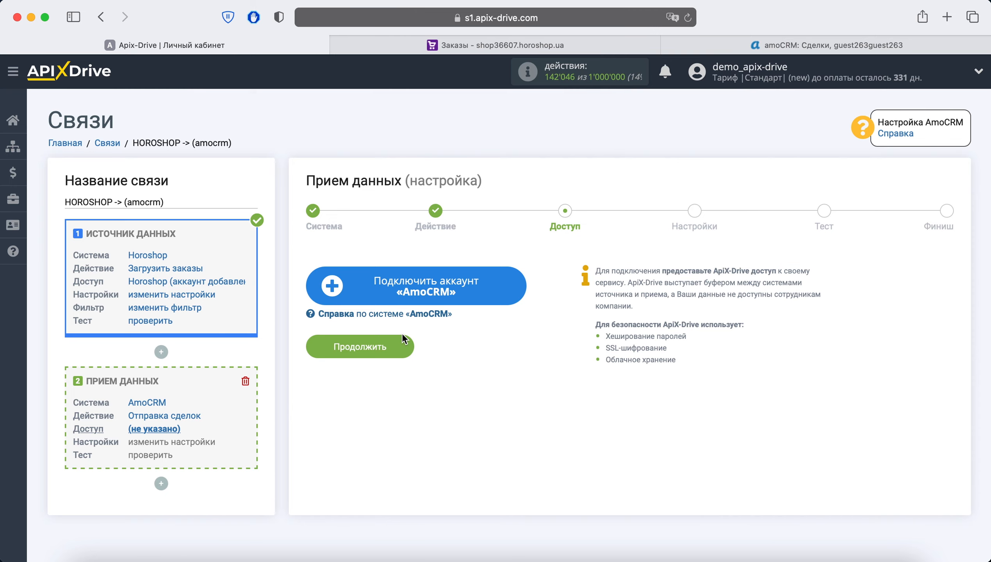
- Start connecting an AmoCRM account and sign in with the saved login e-mail and account password
{"action": "left_click", "coordinate": [400, 293]}
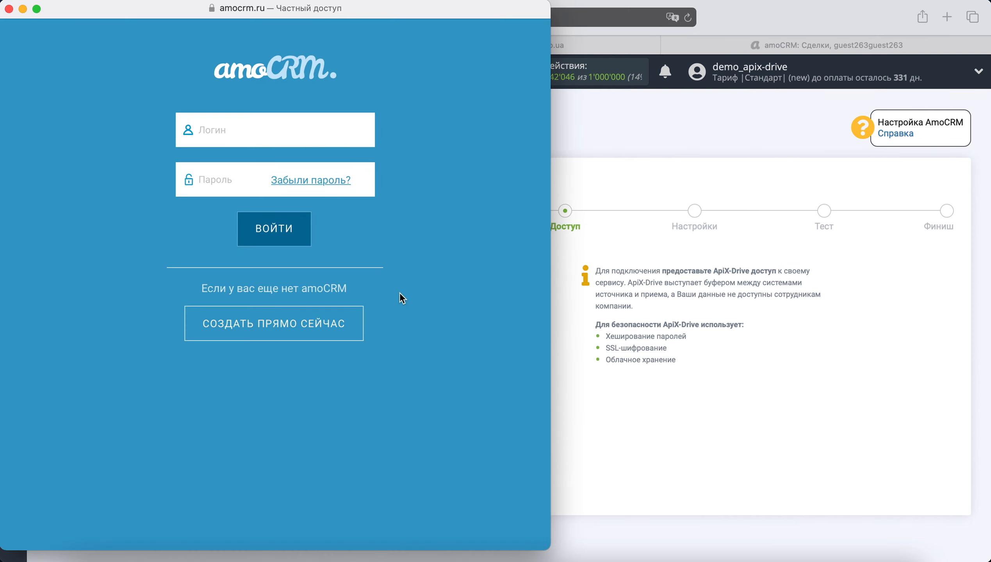
{"action": "left_click", "coordinate": [252, 131]}
{"action": "left_click", "coordinate": [347, 148]}
{"action": "left_click", "coordinate": [223, 172]}
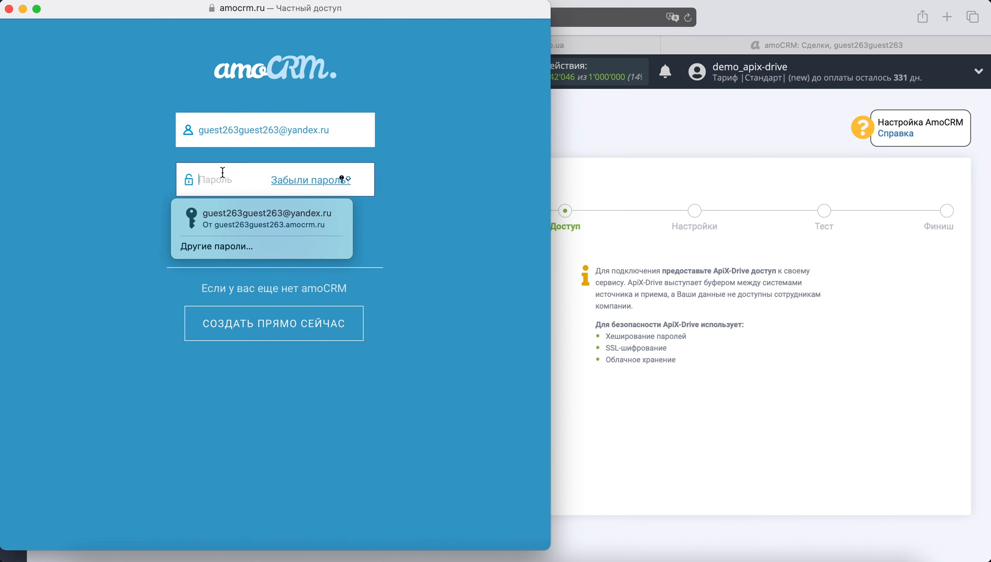
{"action": "left_click", "coordinate": [247, 212]}
{"action": "left_click", "coordinate": [280, 230]}
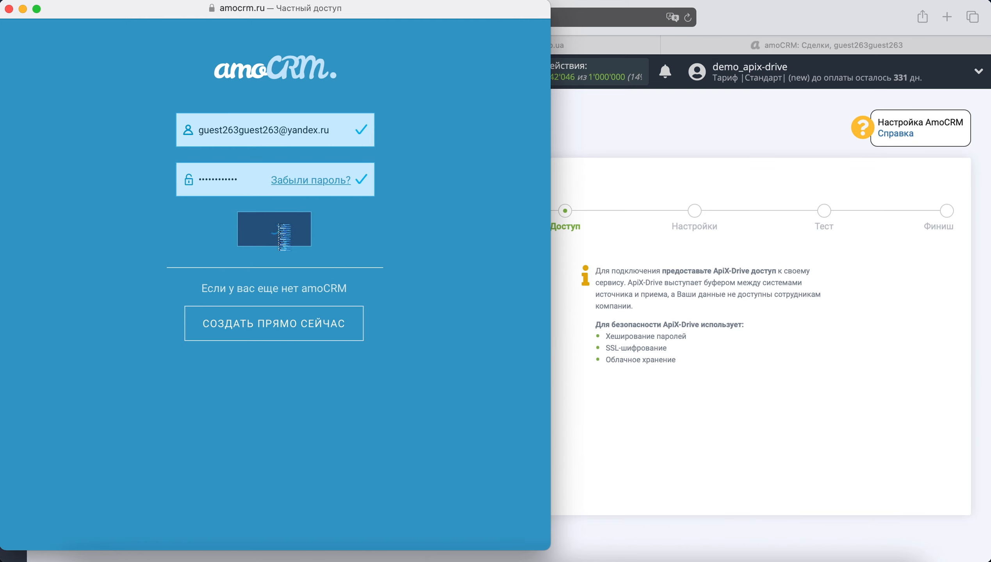
- Grant Apix-drive access to the AmoCRM account and continue with it to the deal settings
{"action": "left_click", "coordinate": [316, 293]}
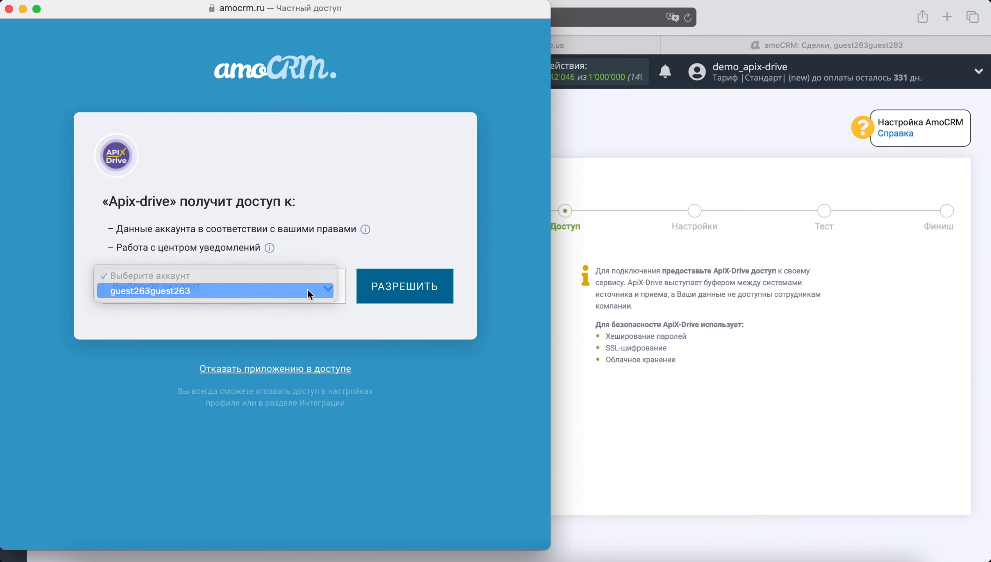
{"action": "left_click", "coordinate": [310, 293]}
{"action": "left_click", "coordinate": [394, 290]}
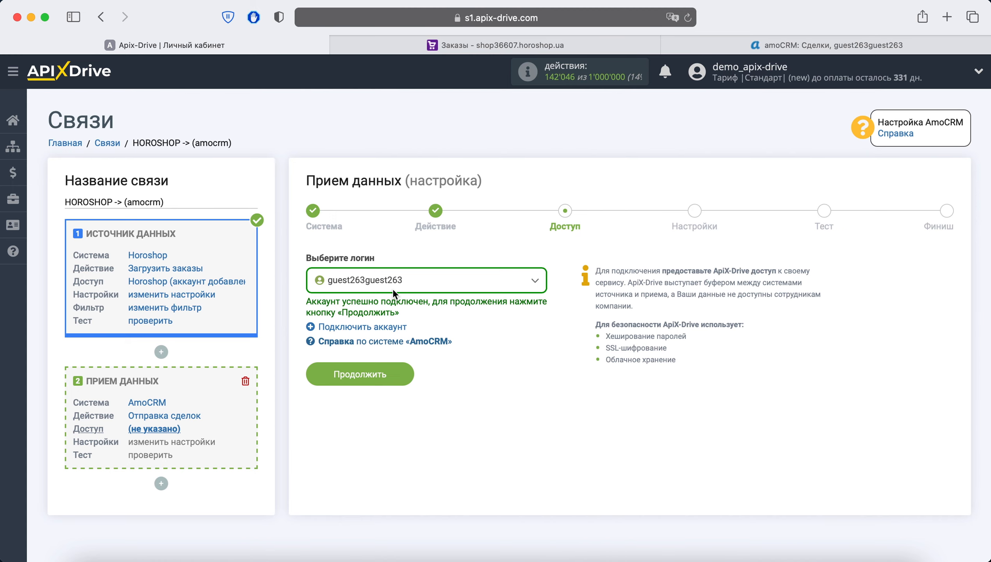
{"action": "left_click", "coordinate": [400, 366]}
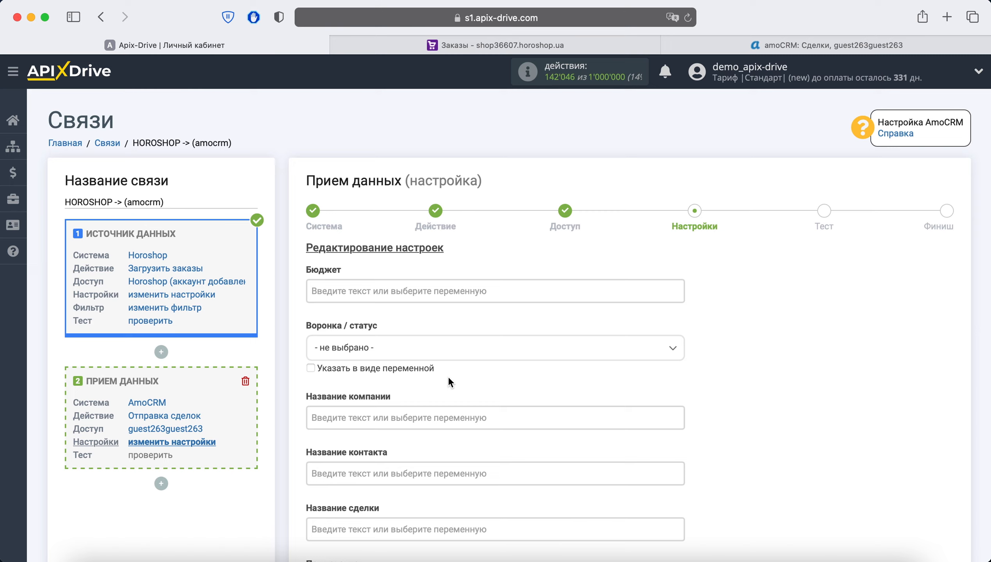
- Map the deal's «Бюджет» field to the Horoshop product variable «Сумма»
{"action": "left_click", "coordinate": [408, 293]}
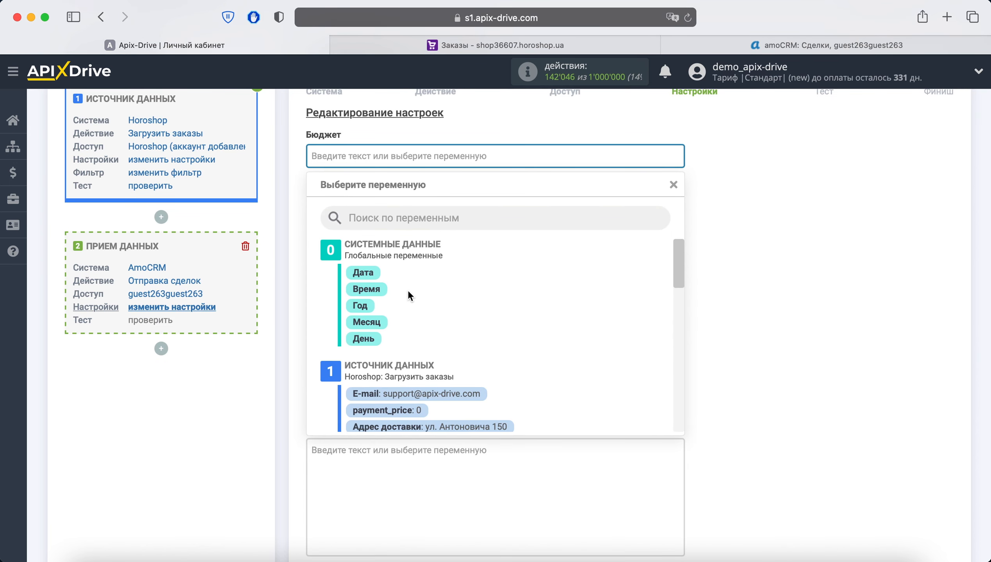
{"action": "scroll", "coordinate": [506, 296], "scroll_direction": "down", "scroll_amount": 6}
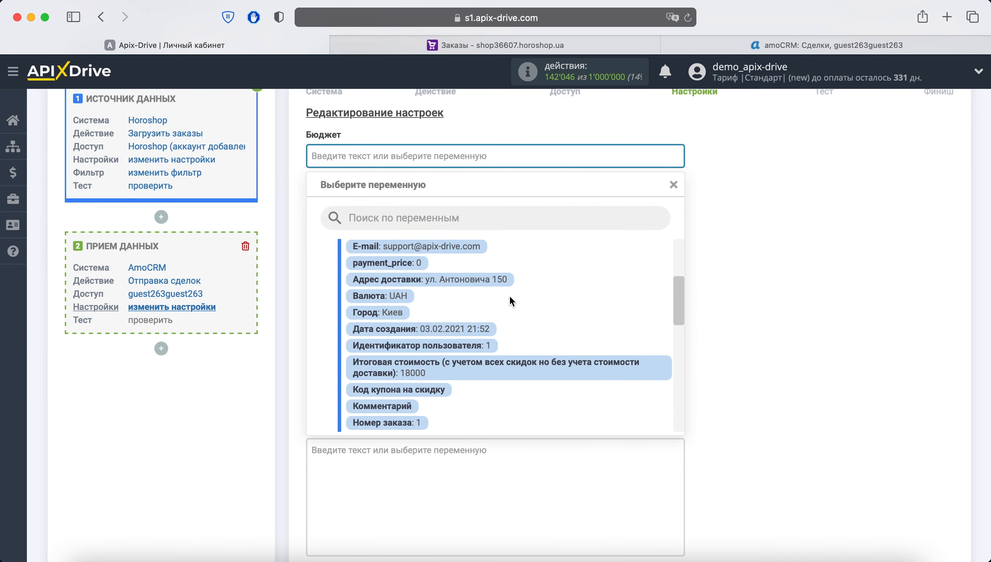
{"action": "scroll", "coordinate": [510, 297], "scroll_direction": "down", "scroll_amount": 8}
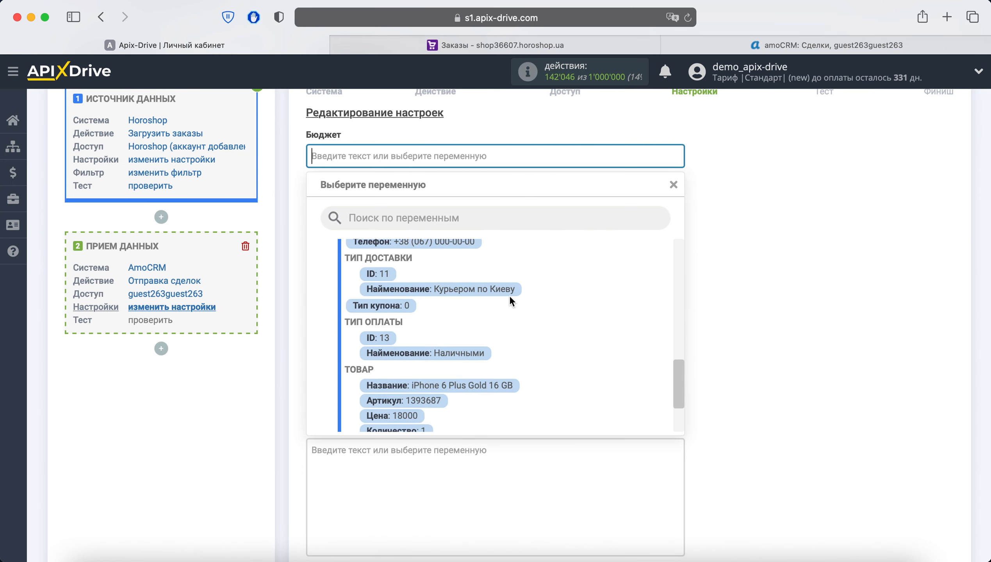
{"action": "scroll", "coordinate": [509, 301], "scroll_direction": "down", "scroll_amount": 3}
{"action": "left_click", "coordinate": [382, 386]}
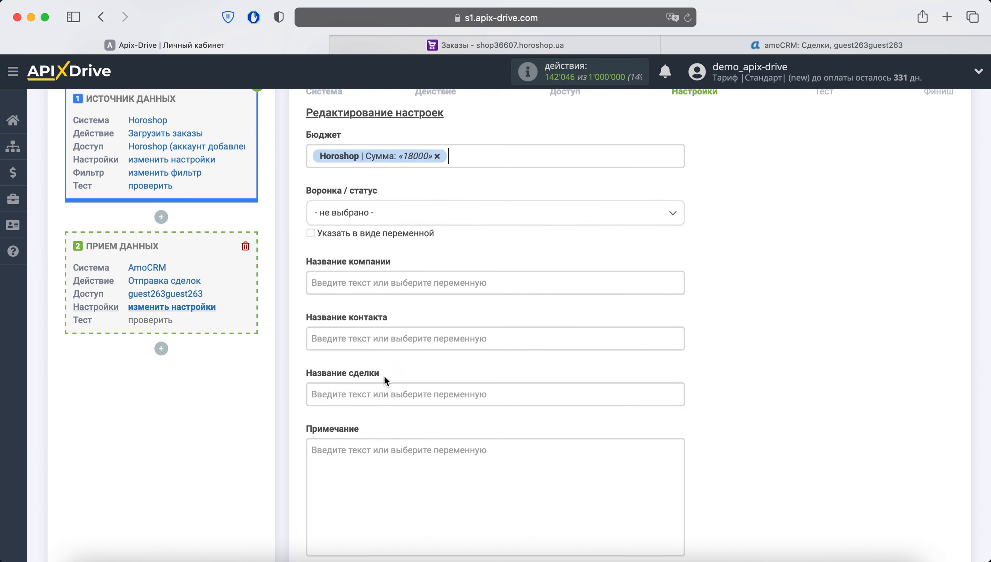
- Set «Воронка / статус» to «Воронка: Первичный контакт» and map «Название контакта» to the Horoshop variable «ФИО получателя»
{"action": "left_click", "coordinate": [496, 216]}
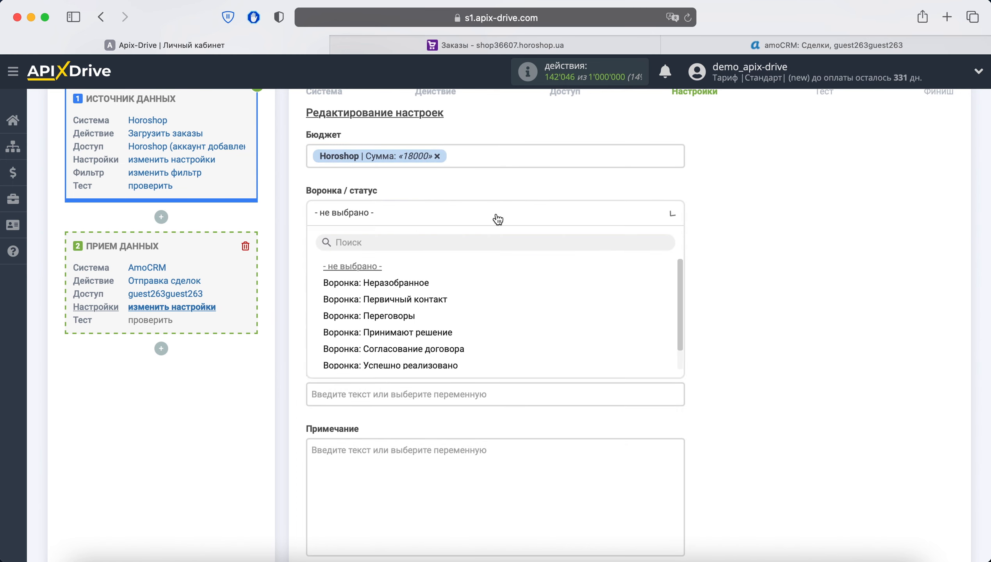
{"action": "left_click", "coordinate": [408, 300]}
{"action": "left_click", "coordinate": [409, 334]}
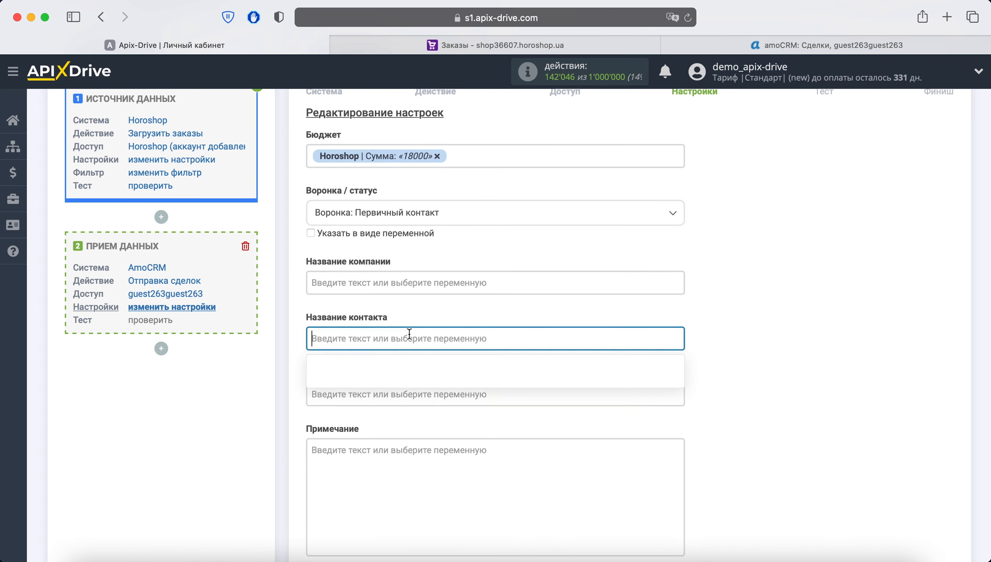
{"action": "scroll", "coordinate": [409, 333], "scroll_direction": "down", "scroll_amount": 5}
{"action": "scroll", "coordinate": [487, 330], "scroll_direction": "down", "scroll_amount": 3}
{"action": "scroll", "coordinate": [487, 331], "scroll_direction": "down", "scroll_amount": 5}
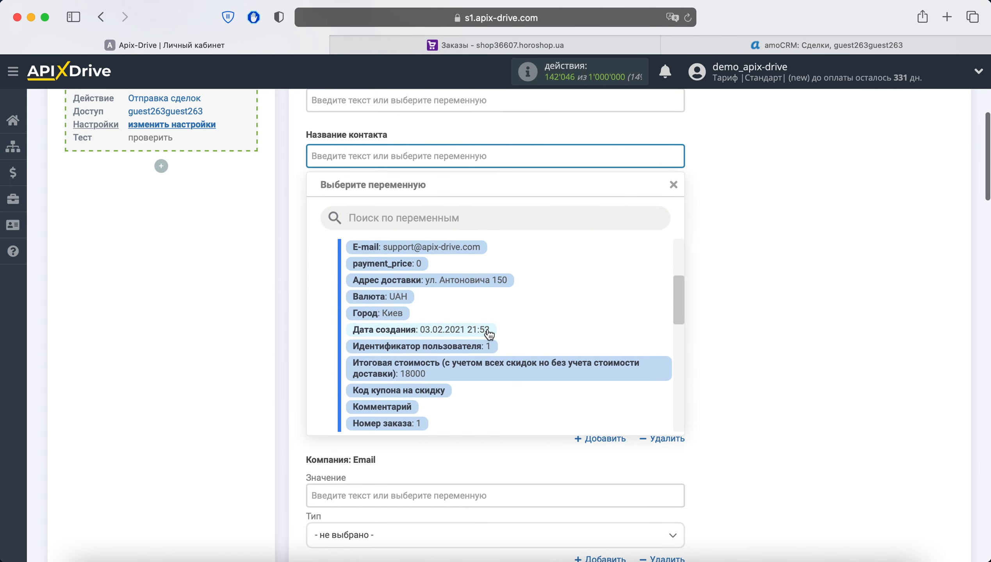
{"action": "scroll", "coordinate": [489, 334], "scroll_direction": "down", "scroll_amount": 6}
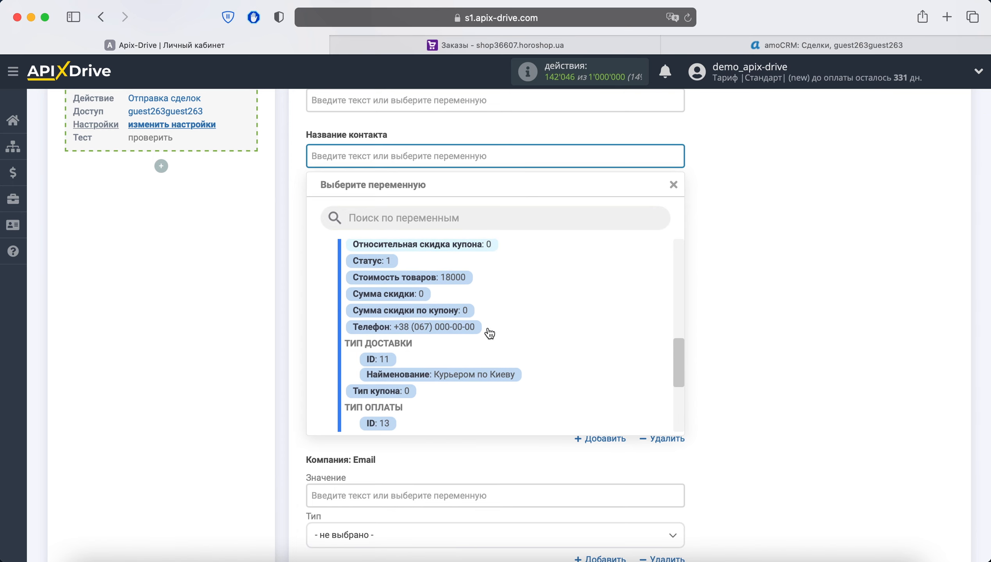
{"action": "scroll", "coordinate": [488, 329], "scroll_direction": "down", "scroll_amount": 1}
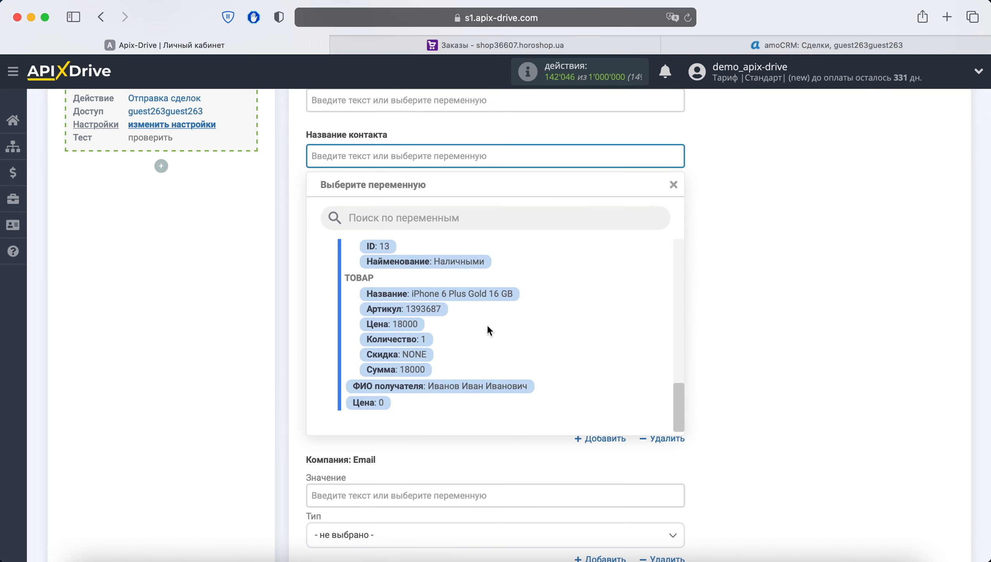
{"action": "left_click", "coordinate": [459, 386]}
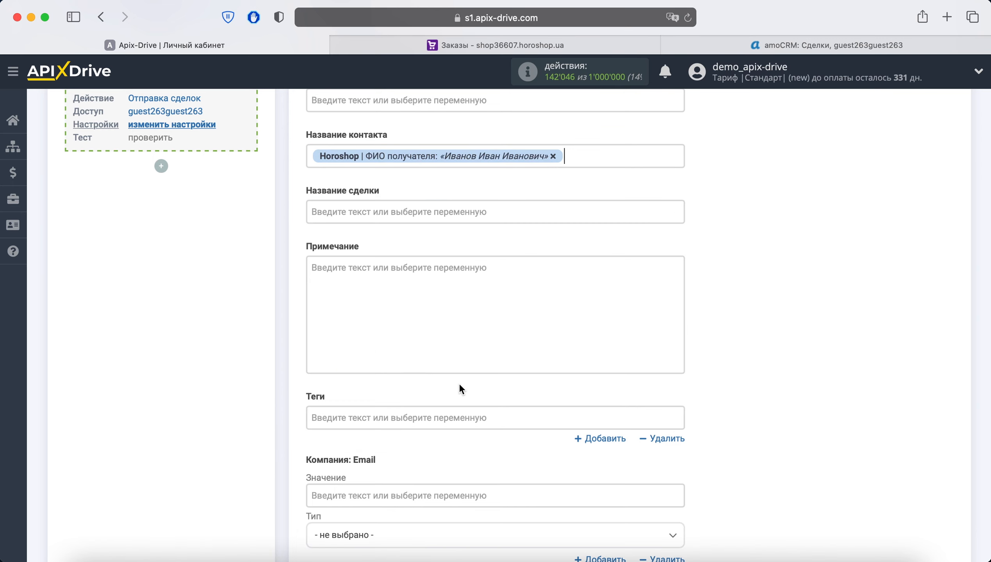
- Map the deal's «Название сделки» field to the Horoshop variable «Номер заказа»
{"action": "left_click", "coordinate": [404, 215]}
{"action": "scroll", "coordinate": [527, 293], "scroll_direction": "down", "scroll_amount": 7}
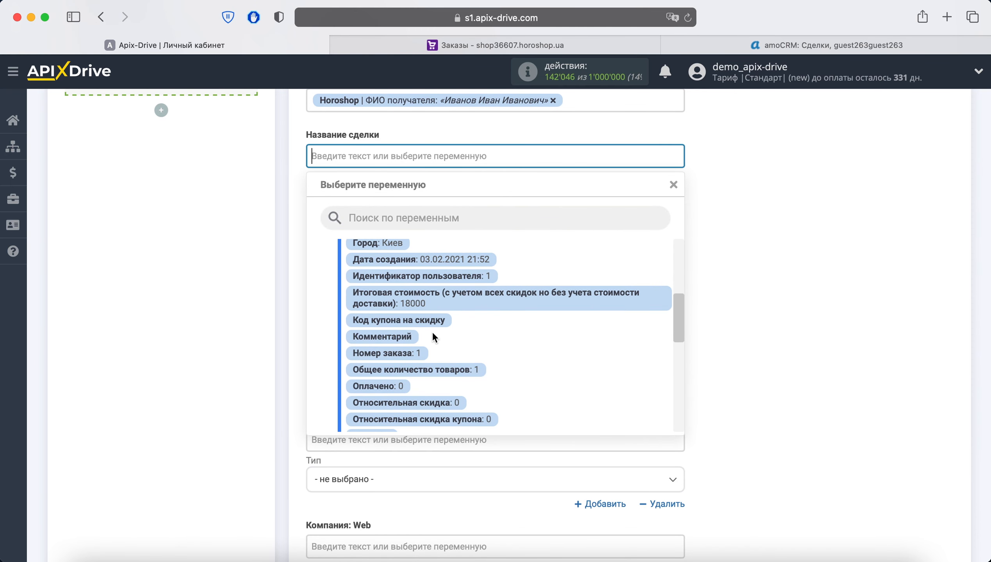
{"action": "left_click", "coordinate": [410, 352]}
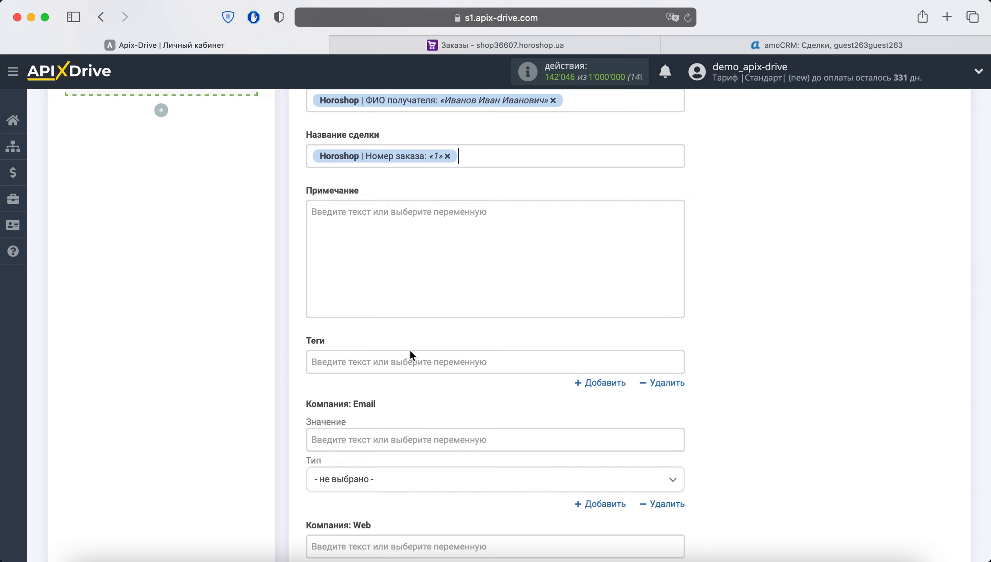
- Add the text «Заказ из Horoshop №» before the order number variable in the deal name
{"action": "left_click", "coordinate": [311, 156]}
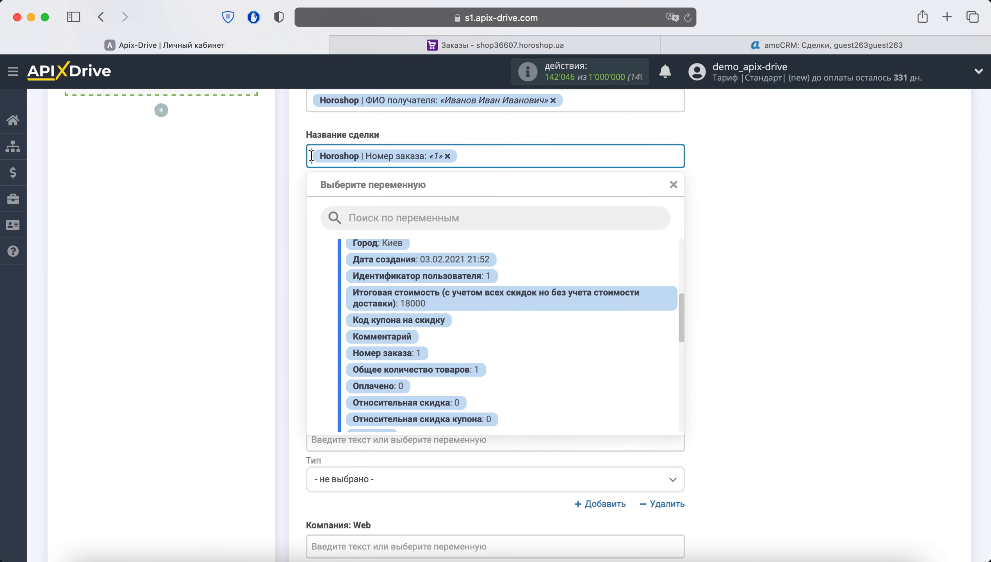
{"action": "type", "text": "Заказ и "}
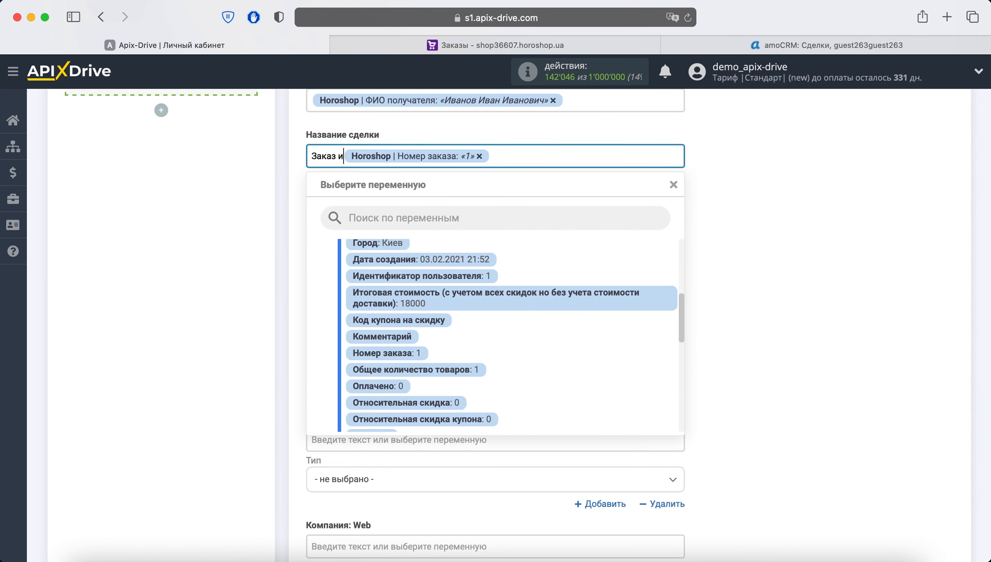
{"action": "type", "text": "з Hor"}
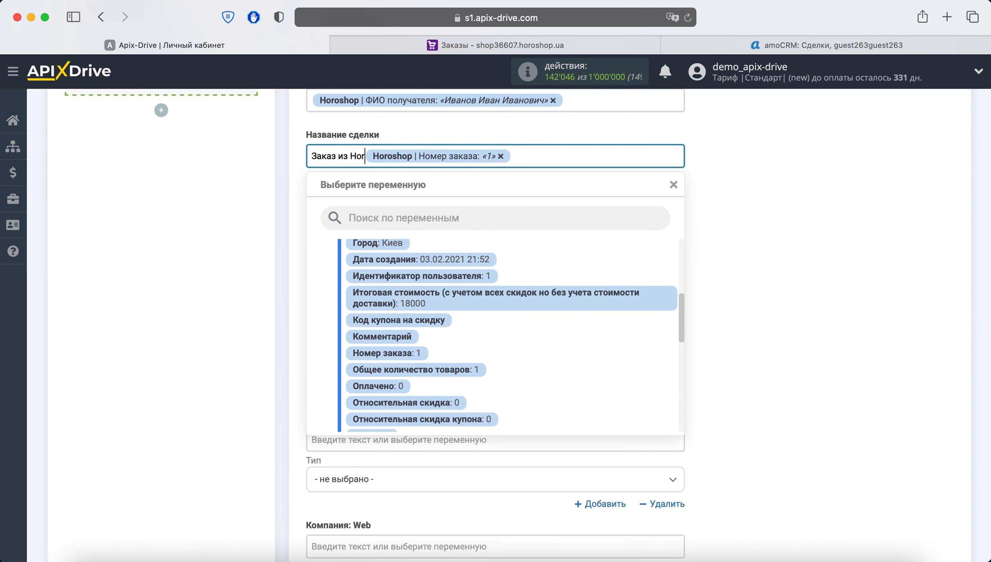
{"action": "type", "text": "oshop"}
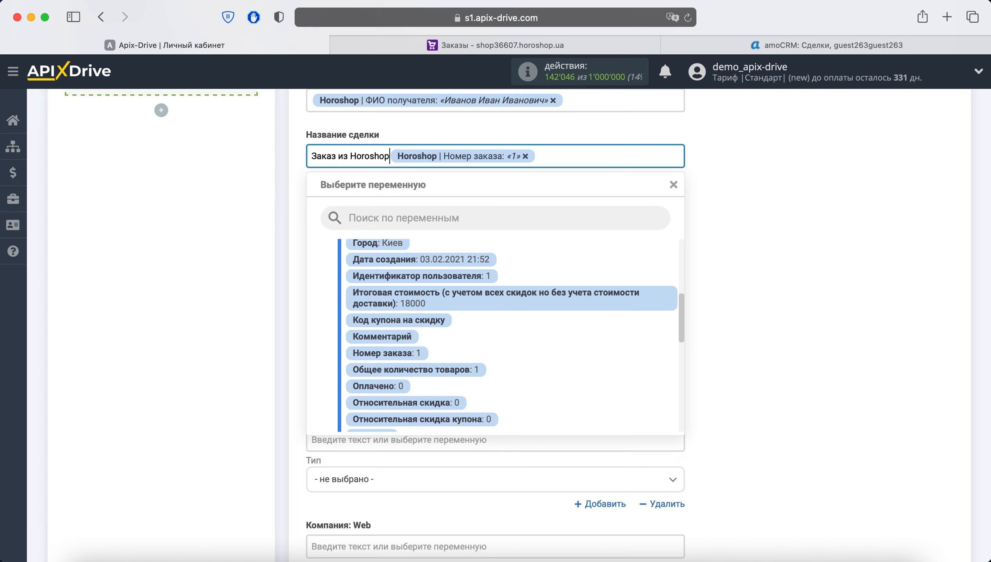
{"action": "type", "text": " №"}
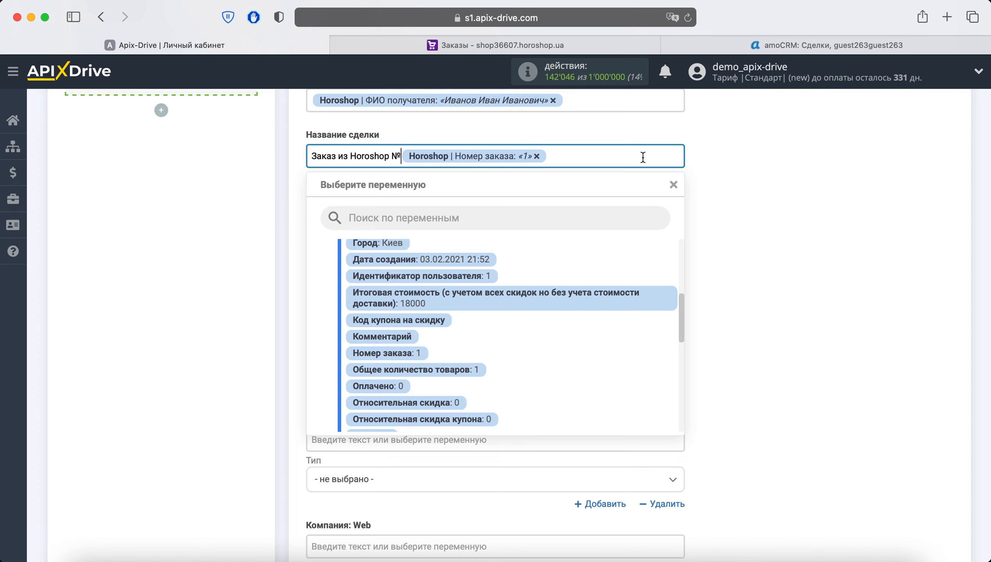
{"action": "left_click", "coordinate": [764, 155]}
- Map the value of «Контакт: Email» to the Horoshop variable «E-mail»
{"action": "scroll", "coordinate": [770, 227], "scroll_direction": "down", "scroll_amount": 7}
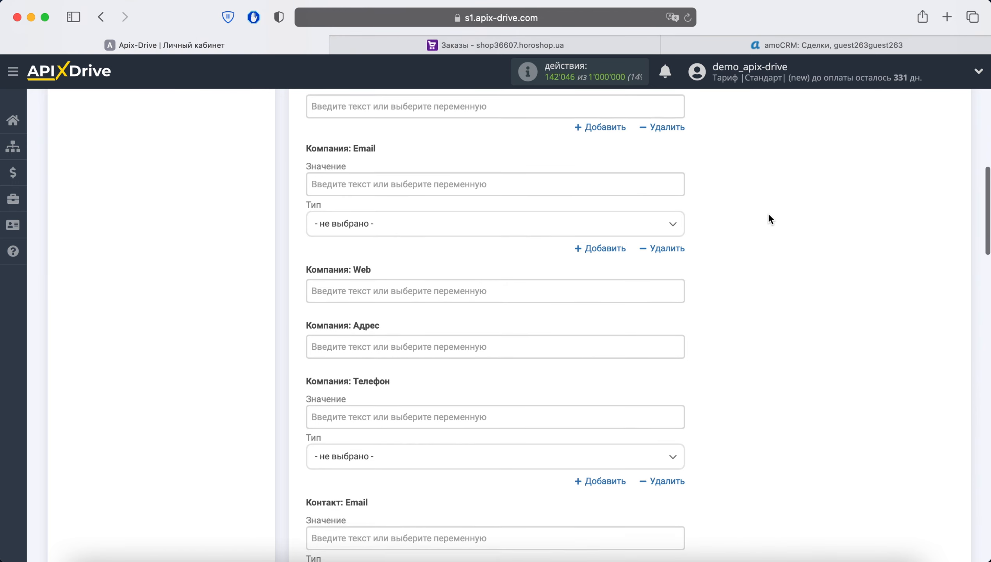
{"action": "scroll", "coordinate": [771, 219], "scroll_direction": "down", "scroll_amount": 6}
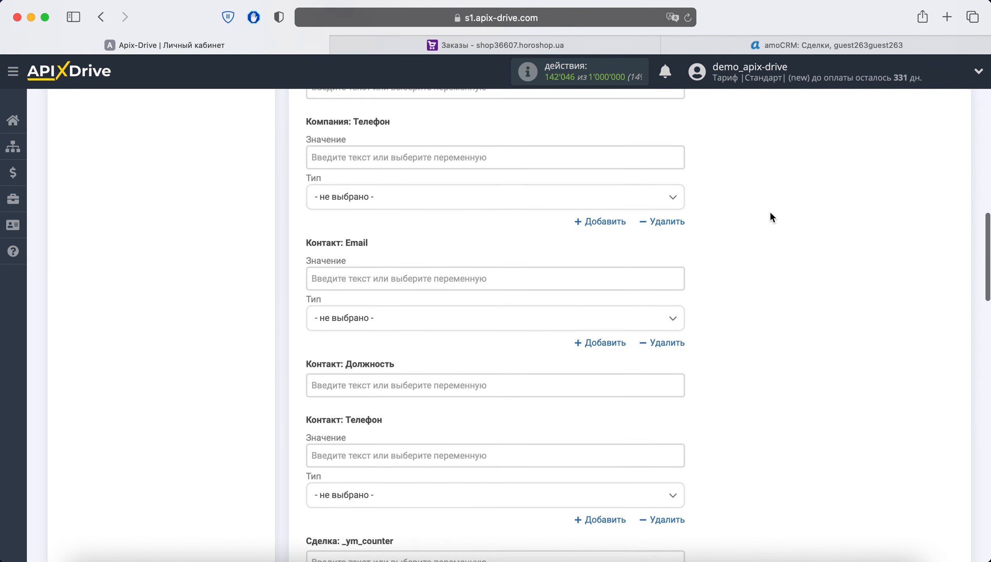
{"action": "scroll", "coordinate": [771, 211], "scroll_direction": "down", "scroll_amount": 3}
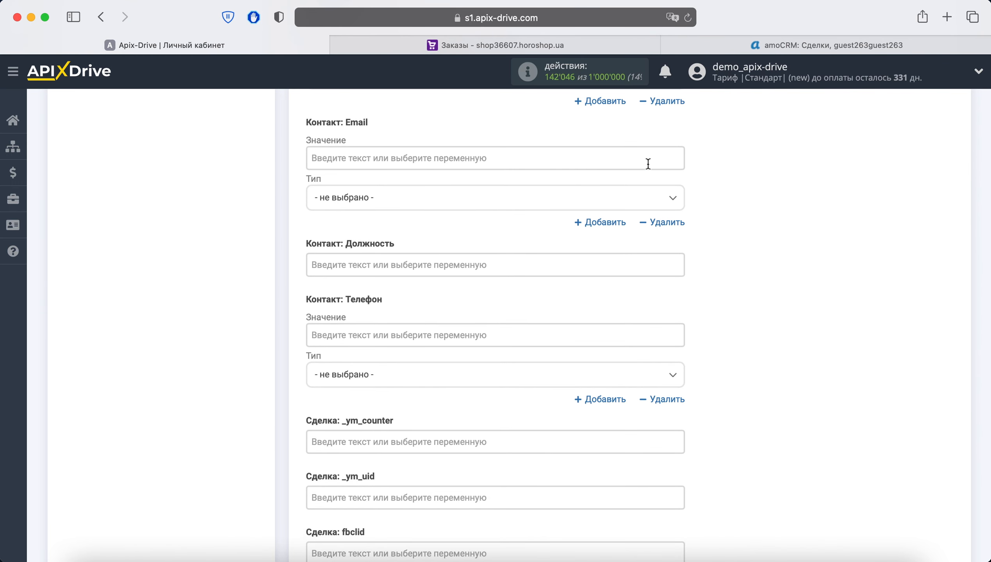
{"action": "left_click", "coordinate": [649, 163]}
{"action": "scroll", "coordinate": [462, 349], "scroll_direction": "down", "scroll_amount": 2}
{"action": "left_click", "coordinate": [462, 349]}
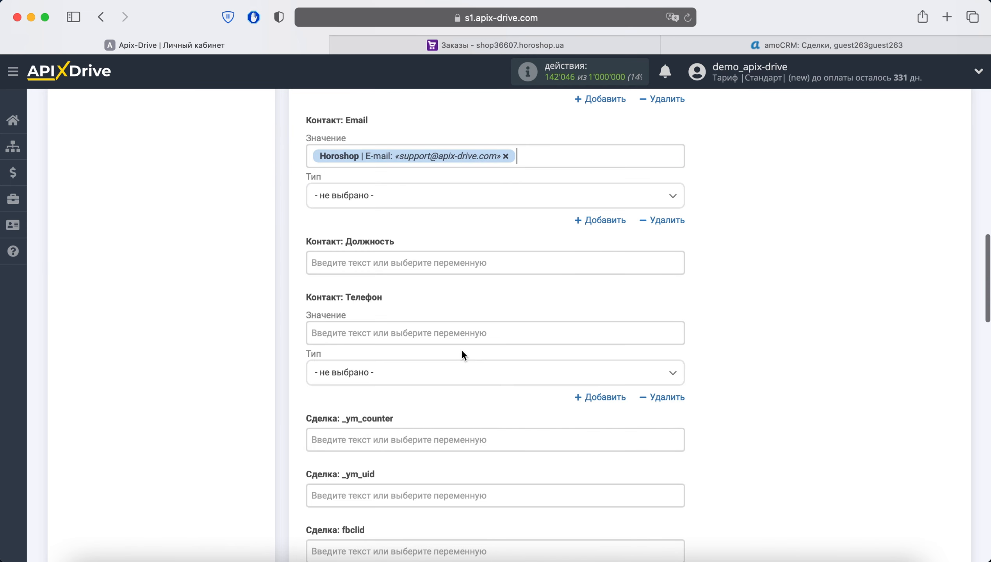
- Map the value of «Контакт: Телефон» to the Horoshop variable «Телефон»
{"action": "left_click", "coordinate": [496, 334]}
{"action": "scroll", "coordinate": [511, 374], "scroll_direction": "down", "scroll_amount": 6}
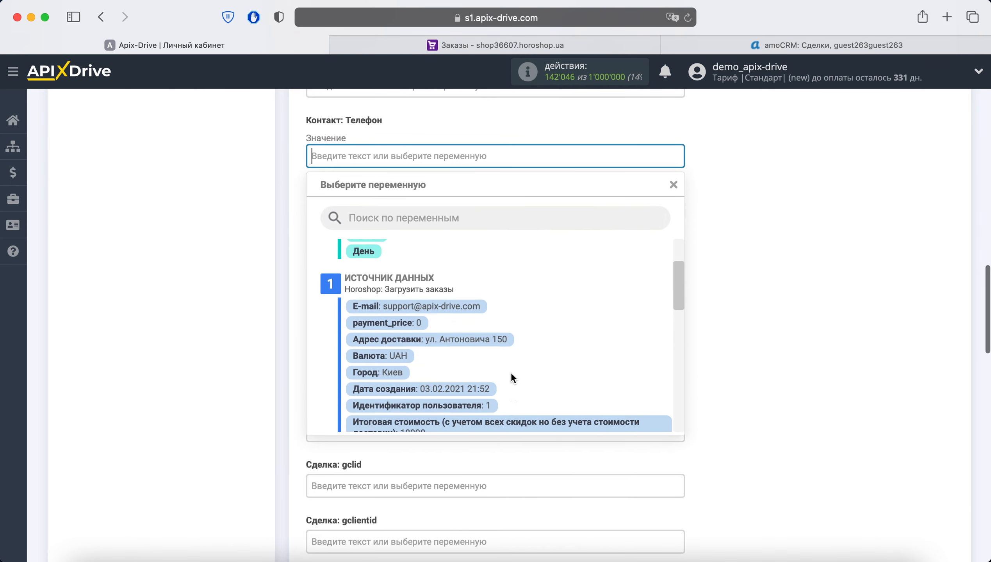
{"action": "scroll", "coordinate": [511, 371], "scroll_direction": "down", "scroll_amount": 3}
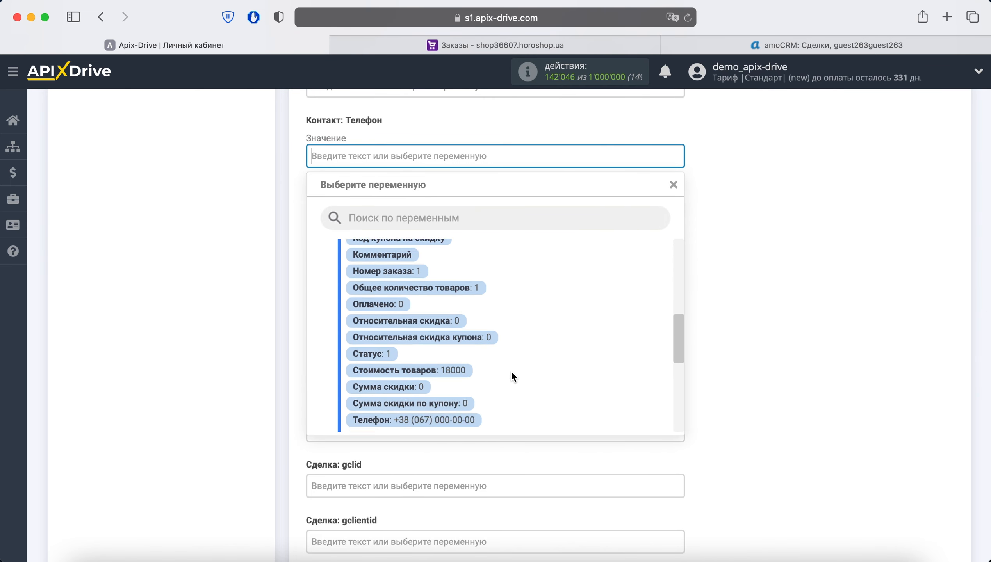
{"action": "left_click", "coordinate": [451, 407]}
- Map the «Сделка: Количество» field to the Horoshop product variable «Количество»
{"action": "scroll", "coordinate": [739, 317], "scroll_direction": "down", "scroll_amount": 8}
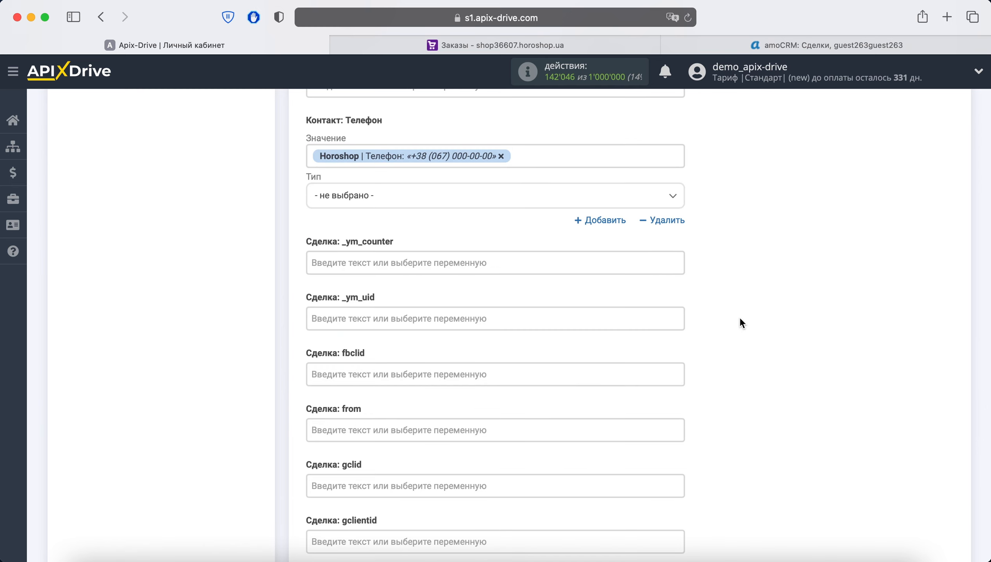
{"action": "scroll", "coordinate": [739, 317], "scroll_direction": "down", "scroll_amount": 10}
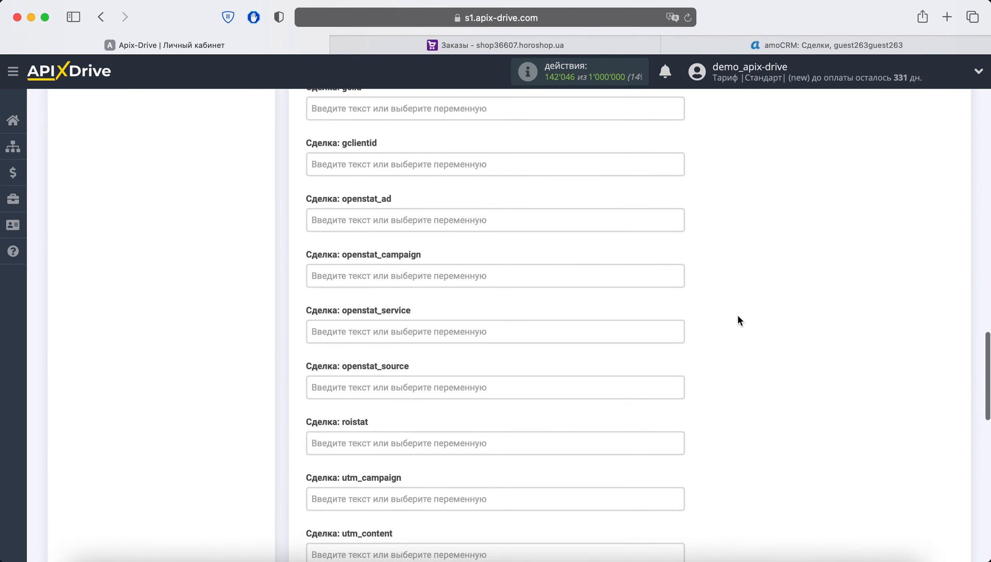
{"action": "scroll", "coordinate": [738, 316], "scroll_direction": "down", "scroll_amount": 6}
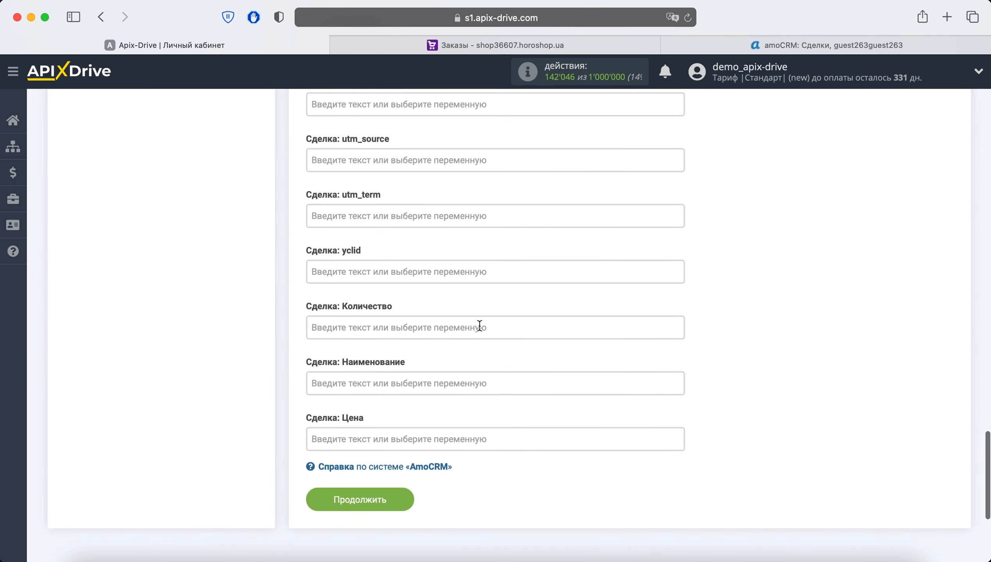
{"action": "left_click", "coordinate": [480, 326]}
{"action": "scroll", "coordinate": [598, 331], "scroll_direction": "down", "scroll_amount": 10}
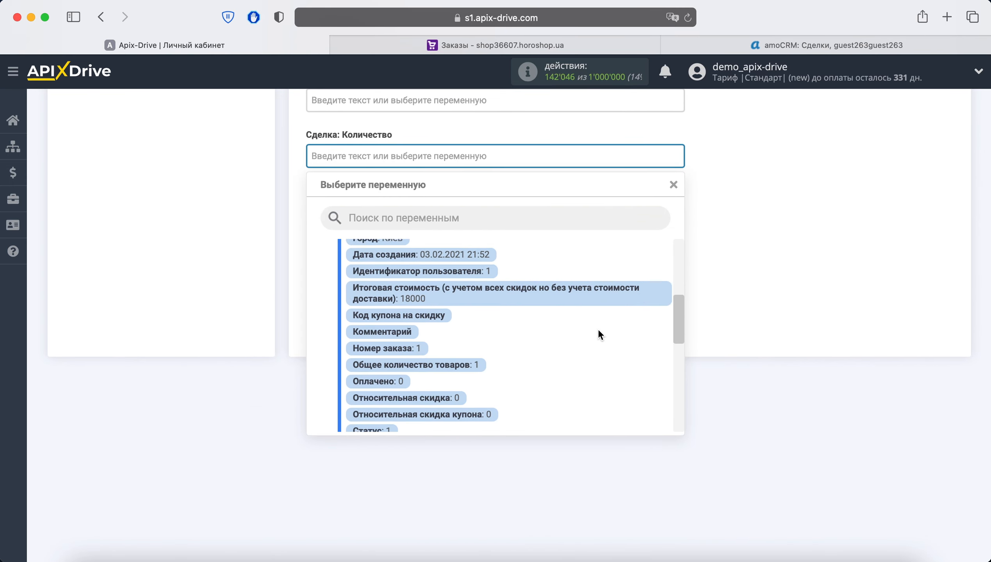
{"action": "scroll", "coordinate": [598, 329], "scroll_direction": "down", "scroll_amount": 10}
{"action": "left_click", "coordinate": [410, 339]}
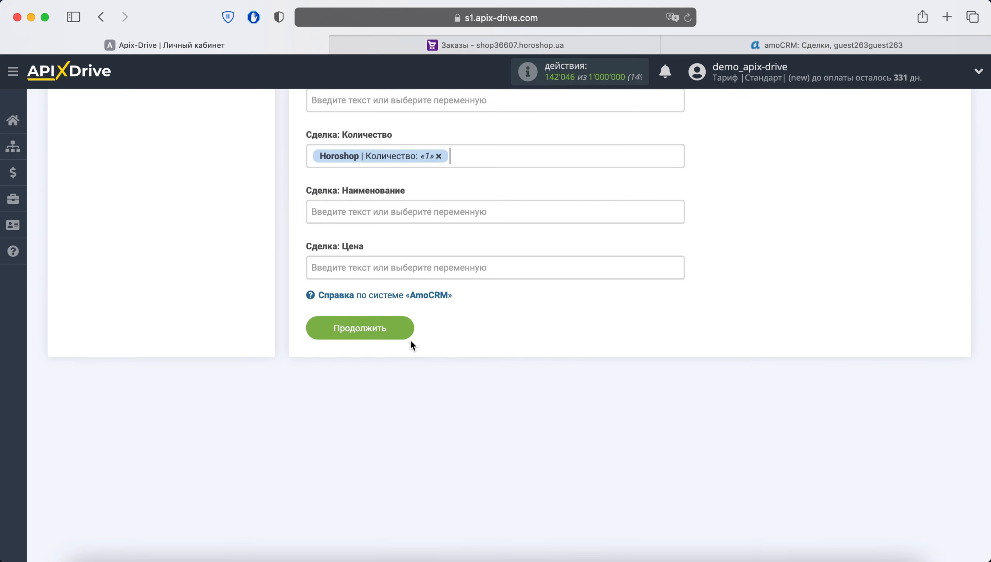
- Map the «Сделка: Наименование» field to the Horoshop product variable «Название»
{"action": "left_click", "coordinate": [376, 217]}
{"action": "scroll", "coordinate": [491, 337], "scroll_direction": "down", "scroll_amount": 5}
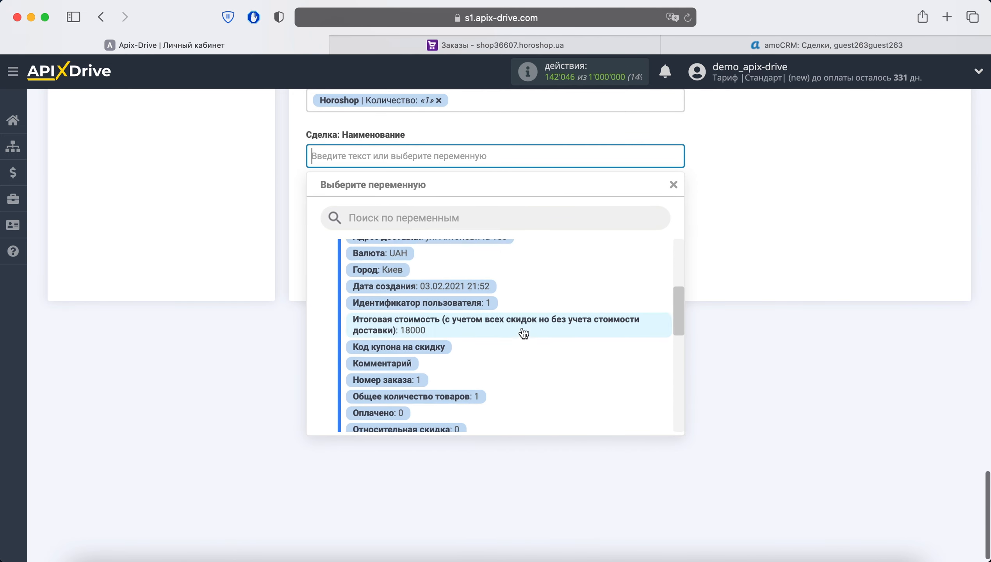
{"action": "scroll", "coordinate": [523, 332], "scroll_direction": "down", "scroll_amount": 10}
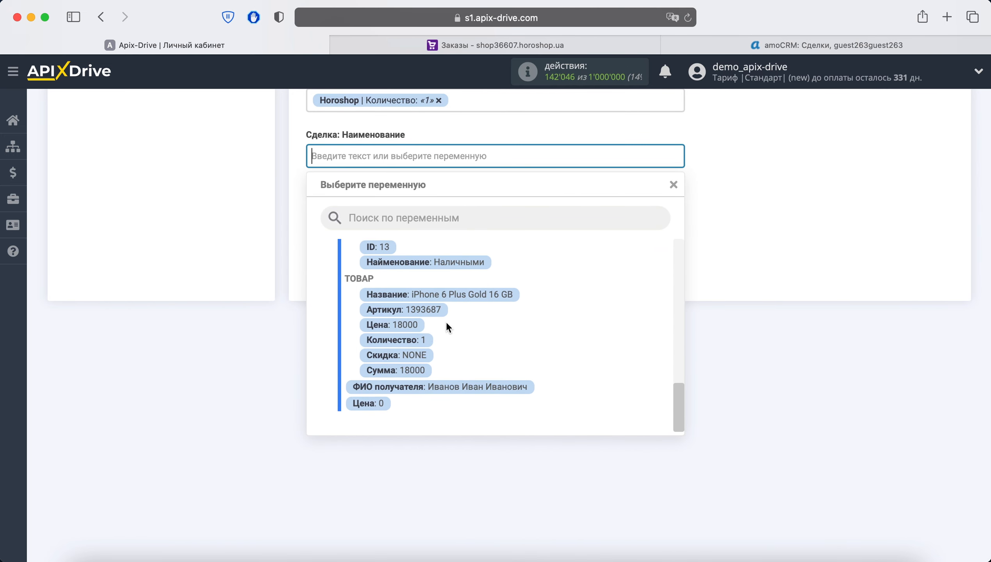
{"action": "left_click", "coordinate": [381, 295]}
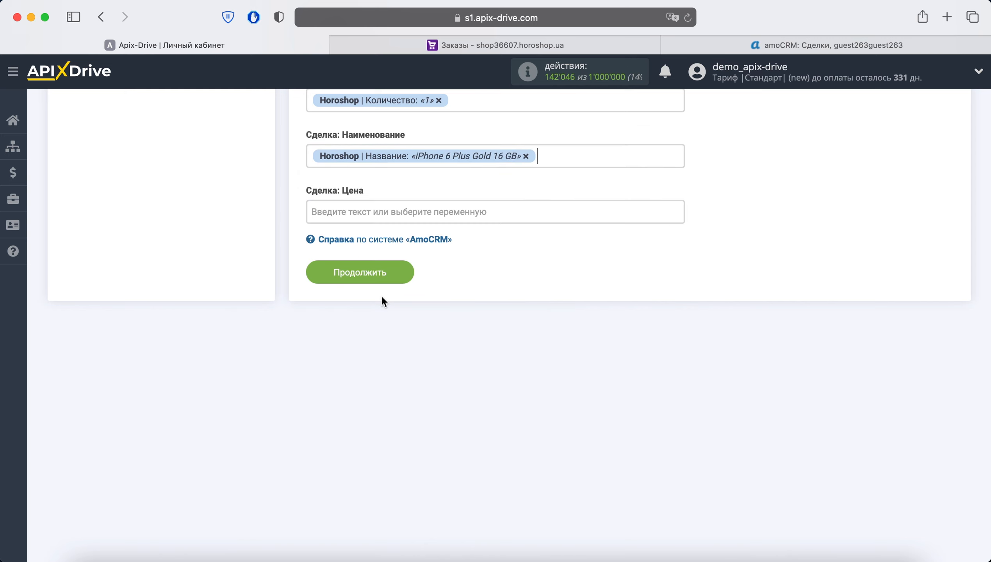
- Map the «Сделка: Цена» field to the Horoshop product variable «Цена»
{"action": "left_click", "coordinate": [386, 209]}
{"action": "scroll", "coordinate": [543, 346], "scroll_direction": "down", "scroll_amount": 10}
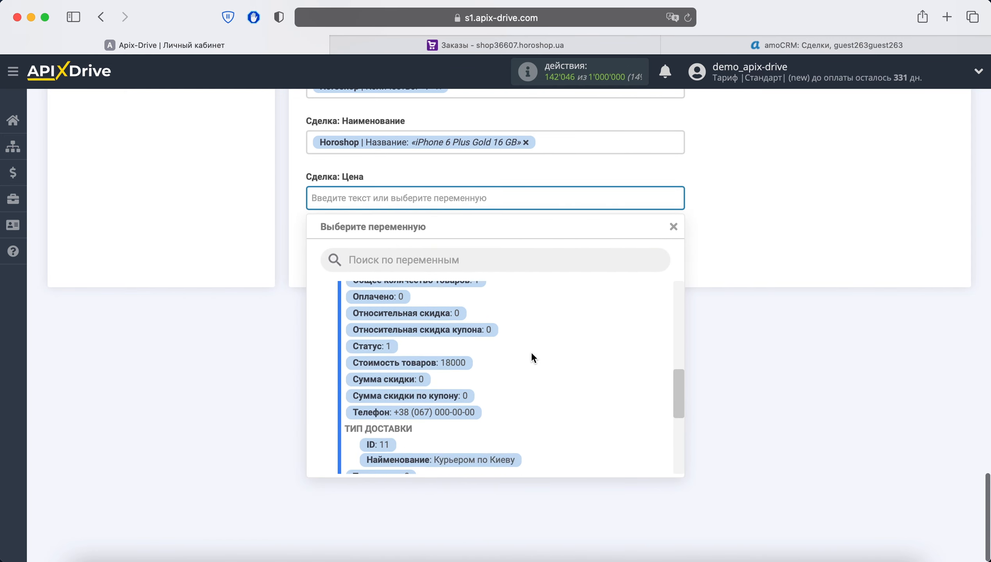
{"action": "scroll", "coordinate": [532, 351], "scroll_direction": "down", "scroll_amount": 10}
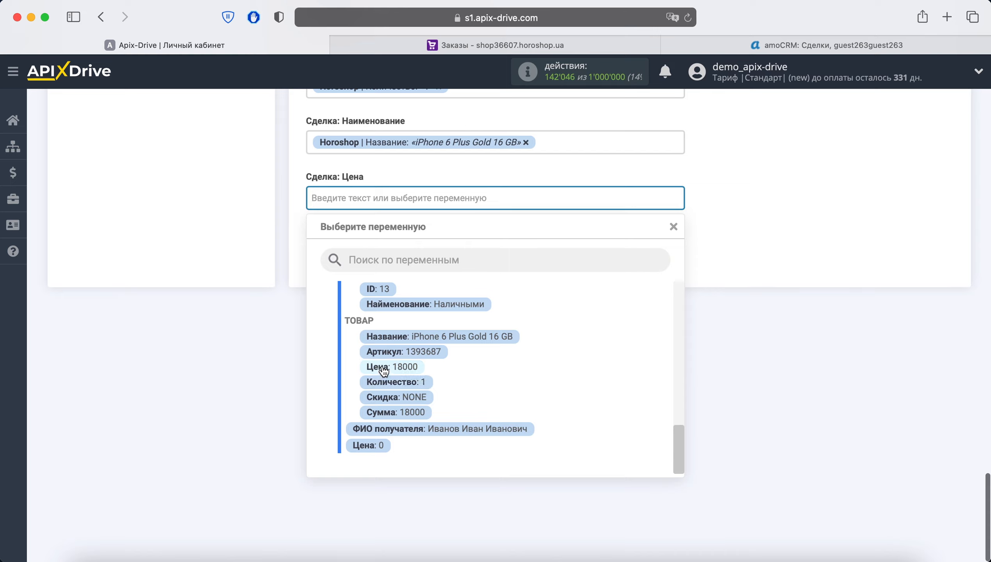
{"action": "left_click", "coordinate": [383, 368]}
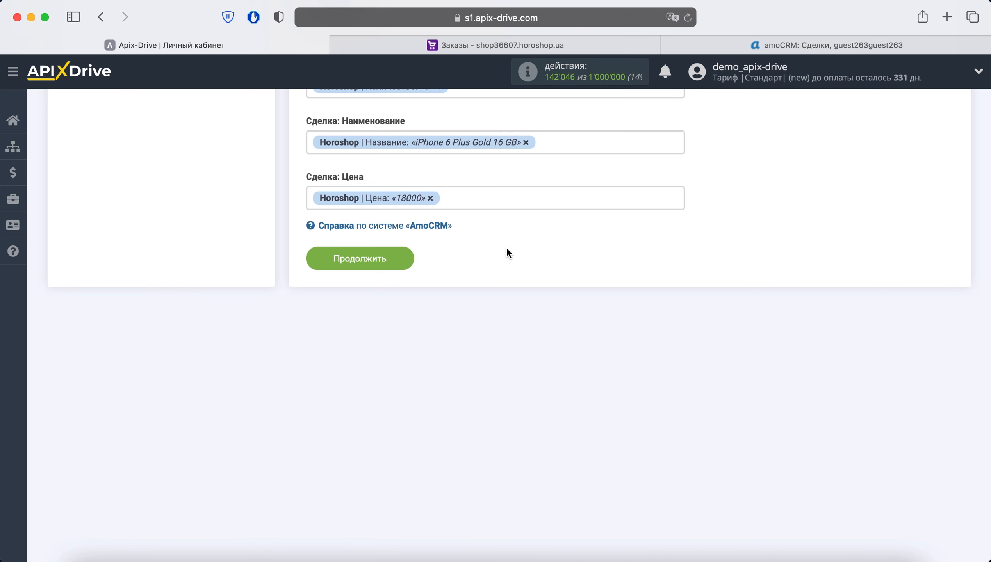
- Continue to the test stage and send the test data to AmoCRM
{"action": "left_click", "coordinate": [409, 258]}
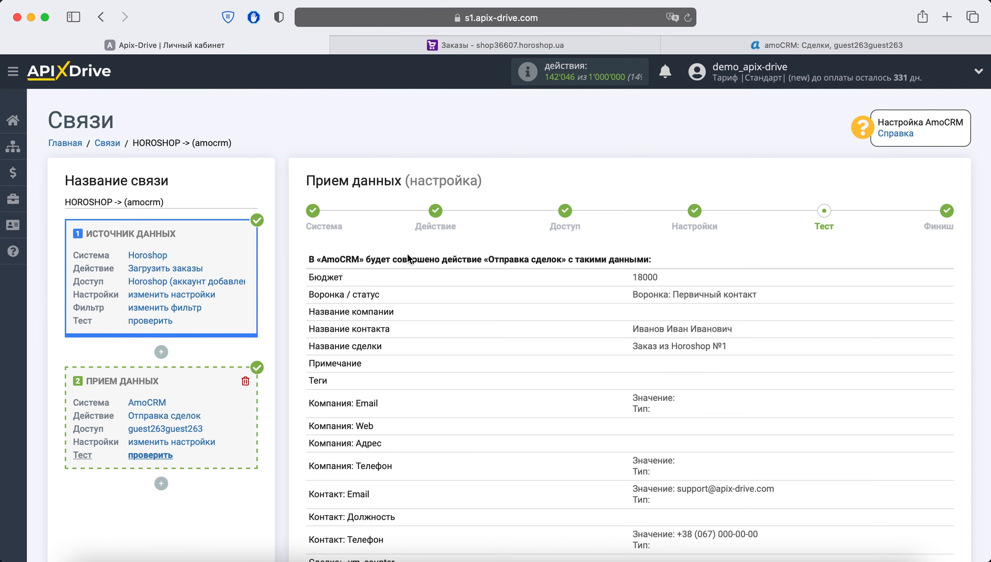
{"action": "scroll", "coordinate": [408, 255], "scroll_direction": "down", "scroll_amount": 15}
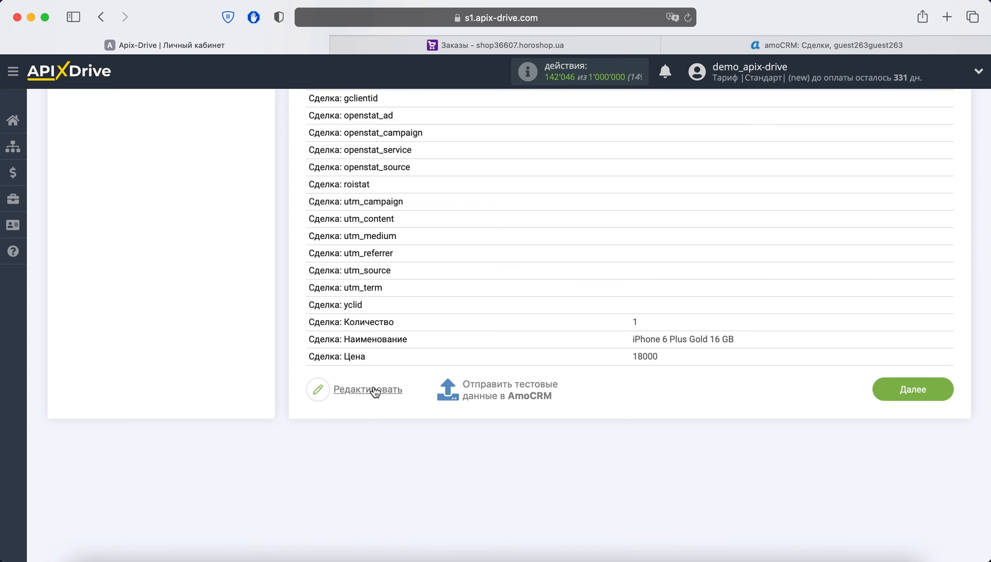
{"action": "left_click", "coordinate": [491, 392]}
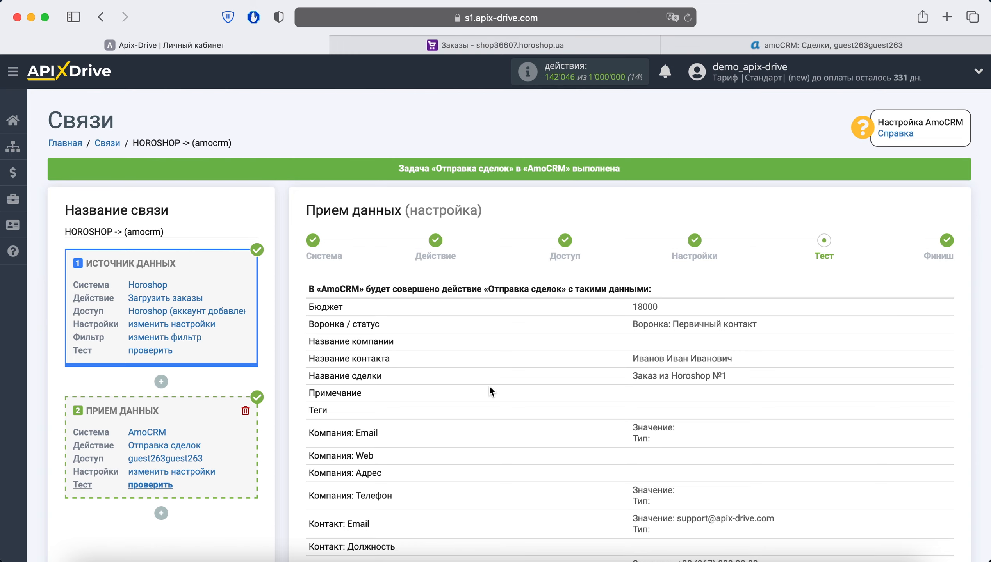
- Switch to amoCRM and reload the deals board to check for the test deal
{"action": "left_click", "coordinate": [734, 39]}
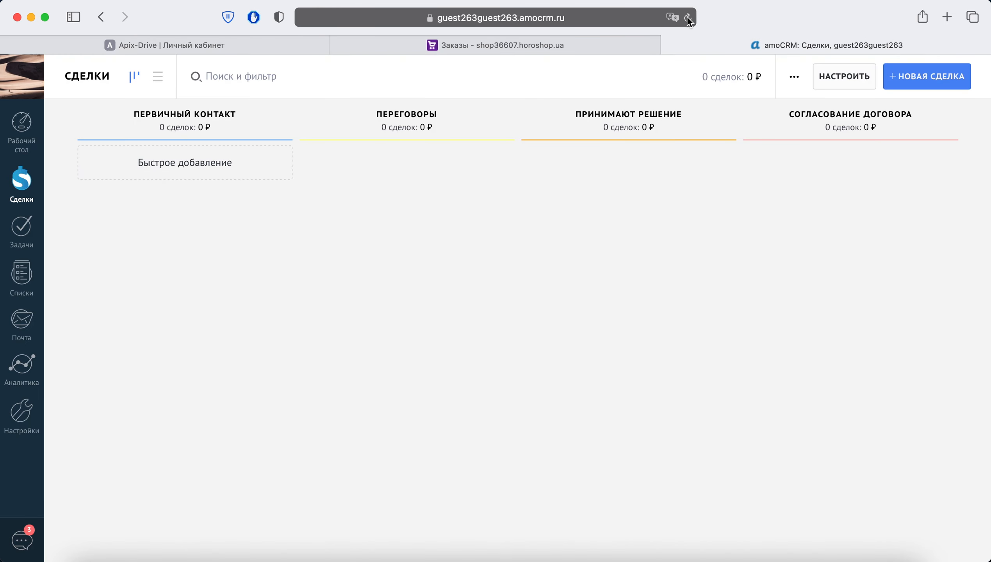
{"action": "left_click", "coordinate": [687, 18]}
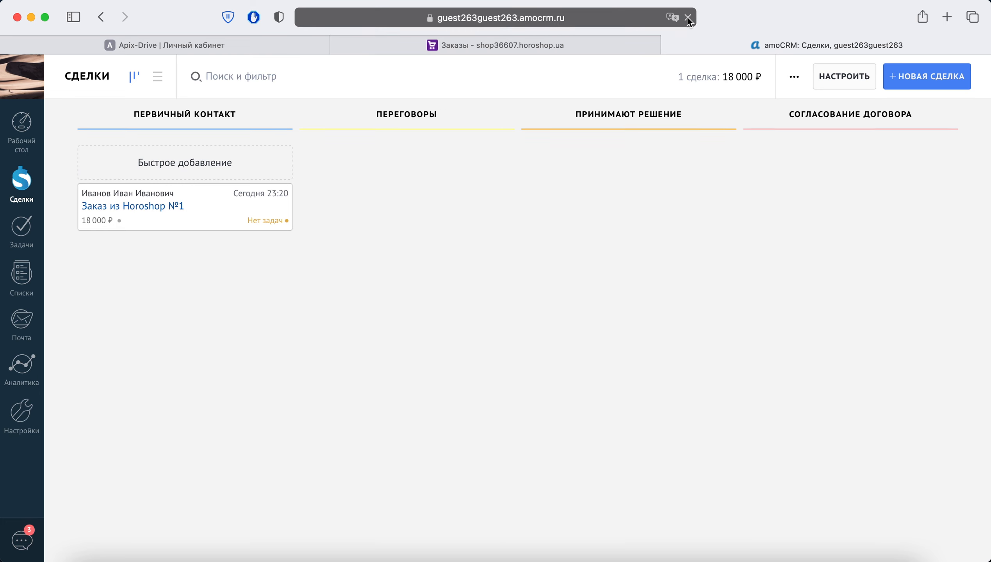
- Open the test deal in the «Первичный контакт» stage to check its transferred product and contact fields
{"action": "left_click", "coordinate": [170, 207]}
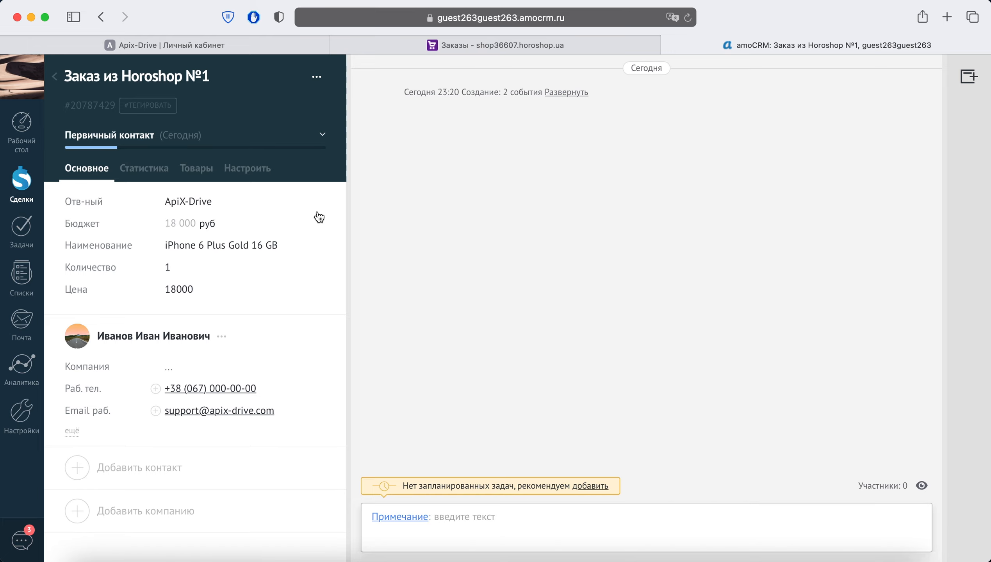
- Switch back to ApiX-Drive, complete the AmoCRM data reception setup past the test stage and enable automatic updates
{"action": "left_click", "coordinate": [261, 50]}
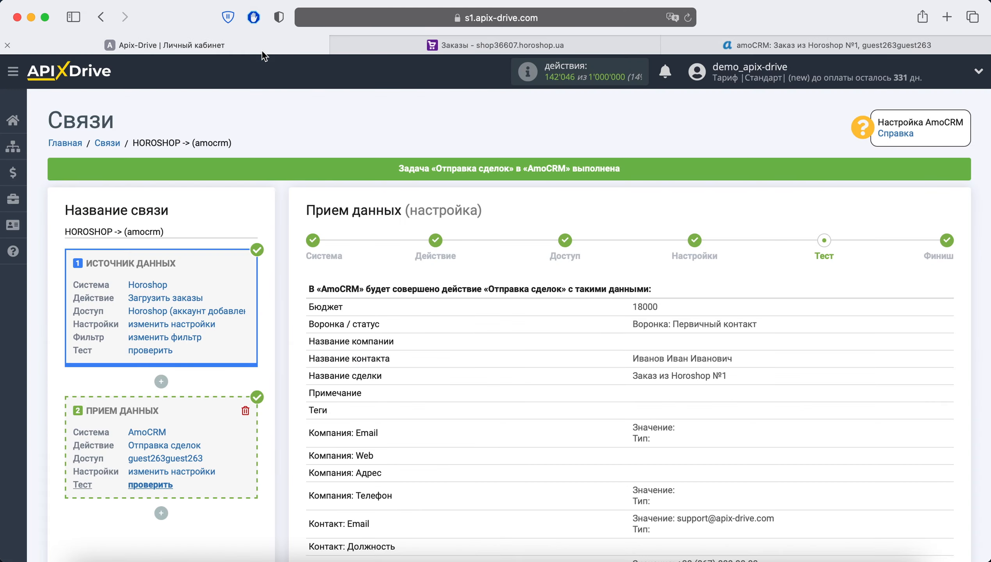
{"action": "scroll", "coordinate": [809, 277], "scroll_direction": "down", "scroll_amount": 10}
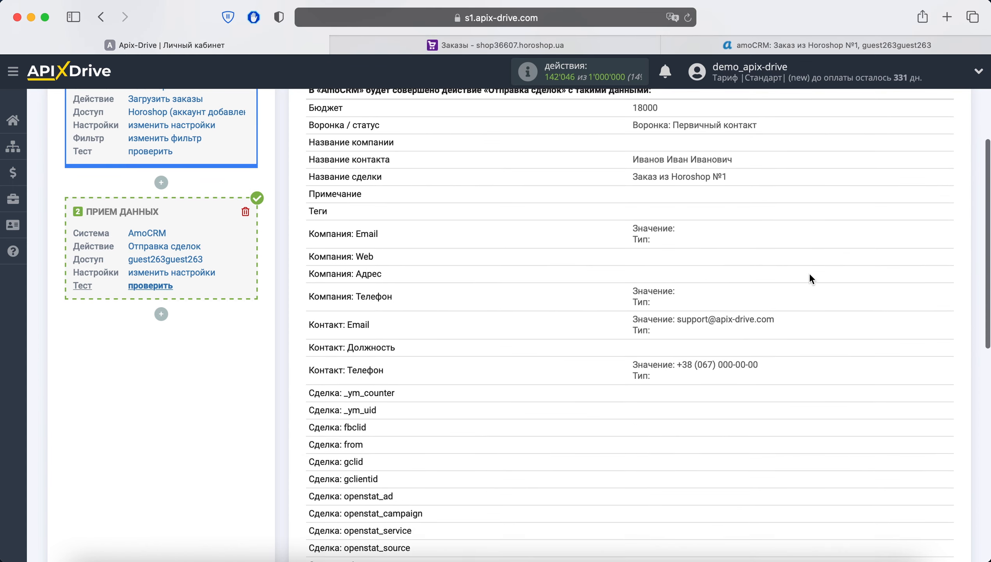
{"action": "scroll", "coordinate": [810, 273], "scroll_direction": "down", "scroll_amount": 3}
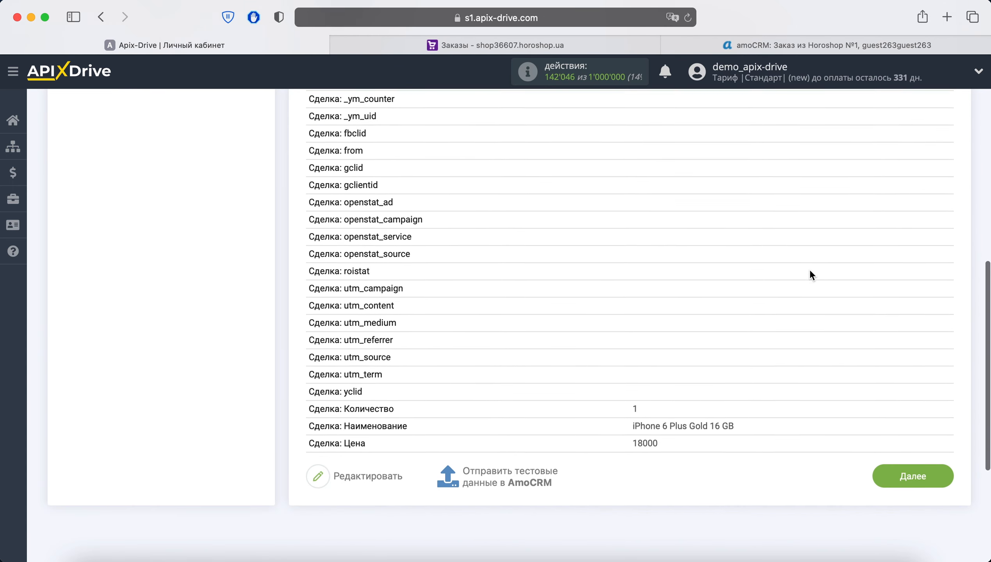
{"action": "left_click", "coordinate": [895, 446]}
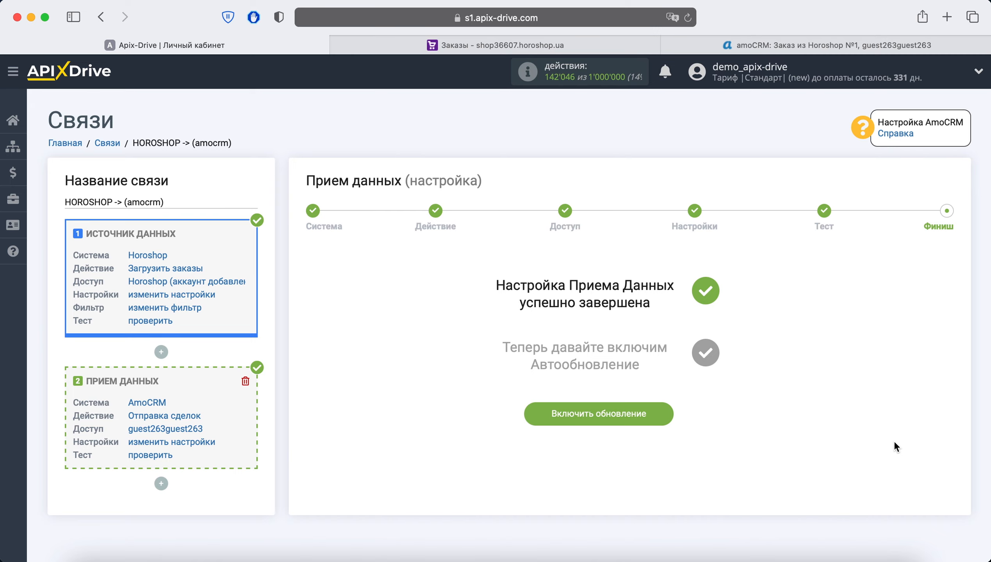
{"action": "left_click", "coordinate": [642, 417]}
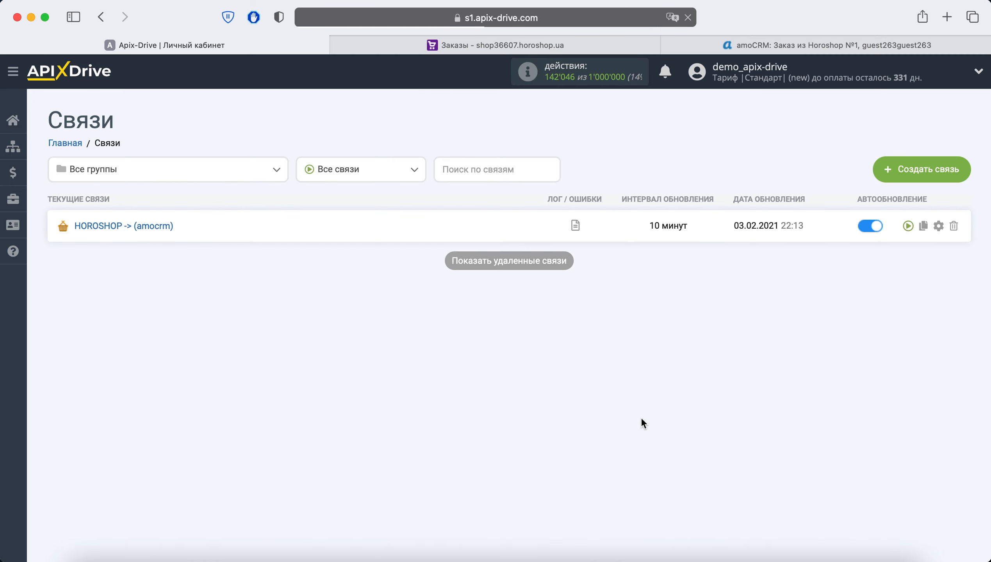
- Set the update interval of the HOROSHOP -> (amocrm) connection to 5 minutes and save its settings
{"action": "left_click", "coordinate": [938, 226]}
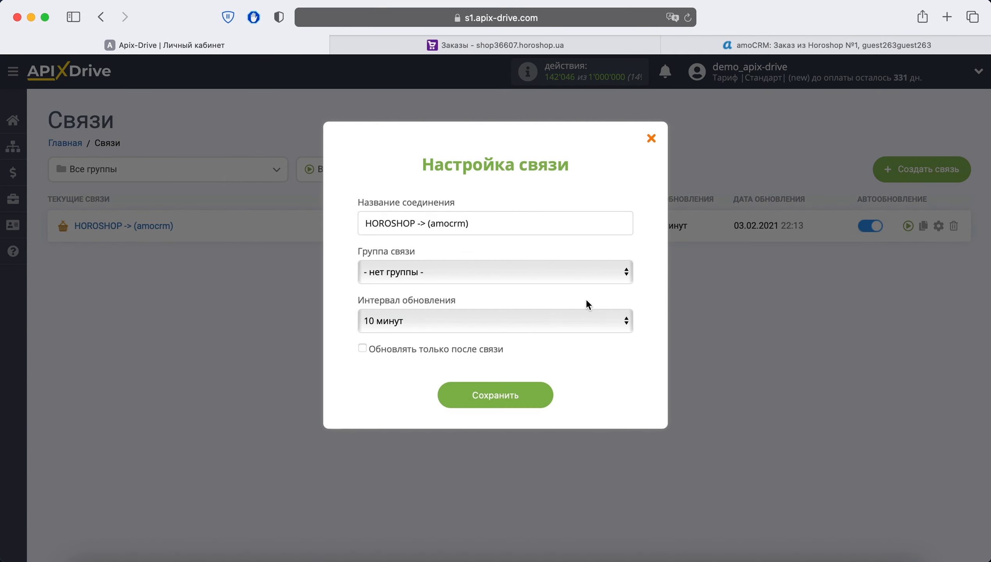
{"action": "left_click", "coordinate": [508, 326]}
{"action": "left_click", "coordinate": [491, 302]}
{"action": "left_click", "coordinate": [687, 18]}
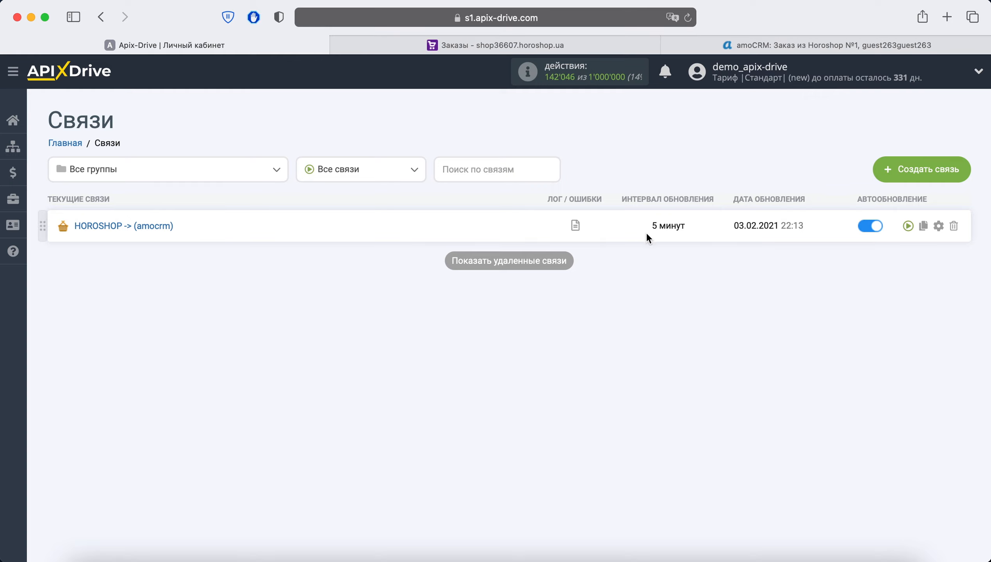